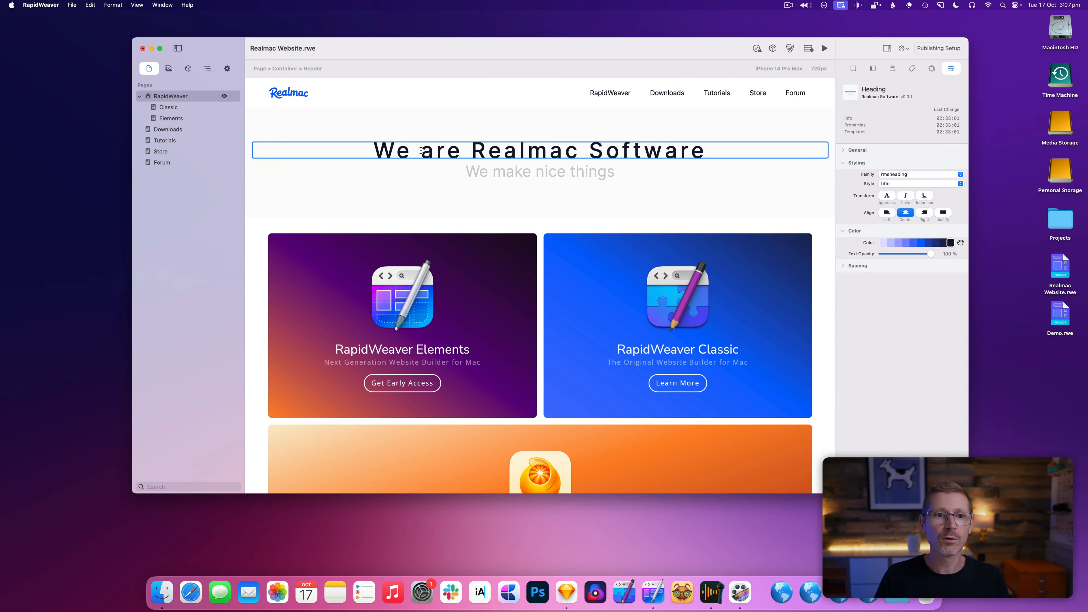
# Step: Show the elements library and try filtering it by "bu", clearing the filter again
pyautogui.click(189, 70)
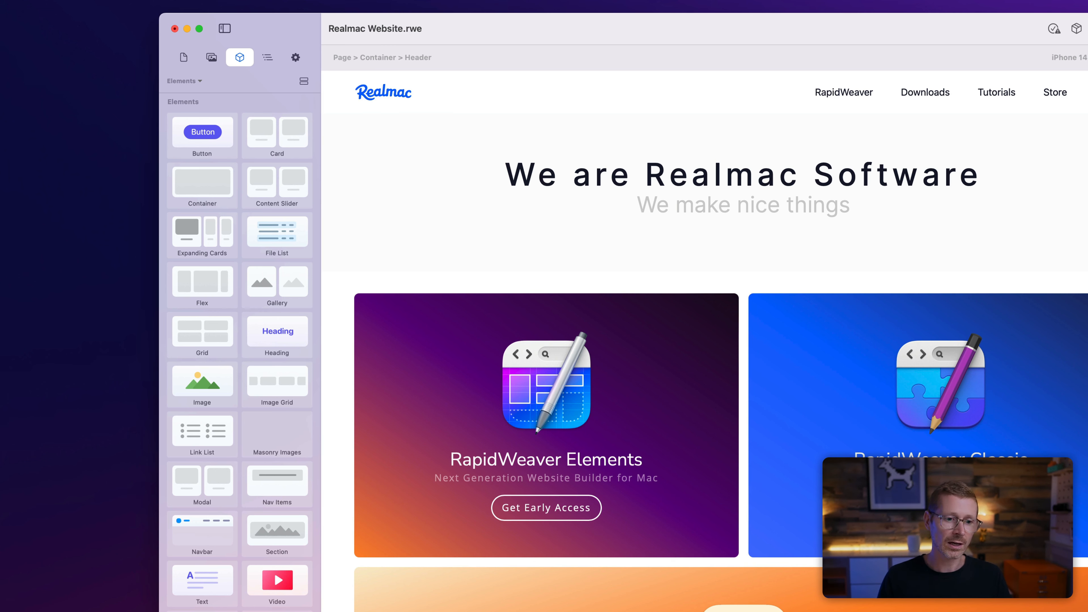
pyautogui.write('bu')
pyautogui.press('BackSpace')
pyautogui.press('BackSpace')
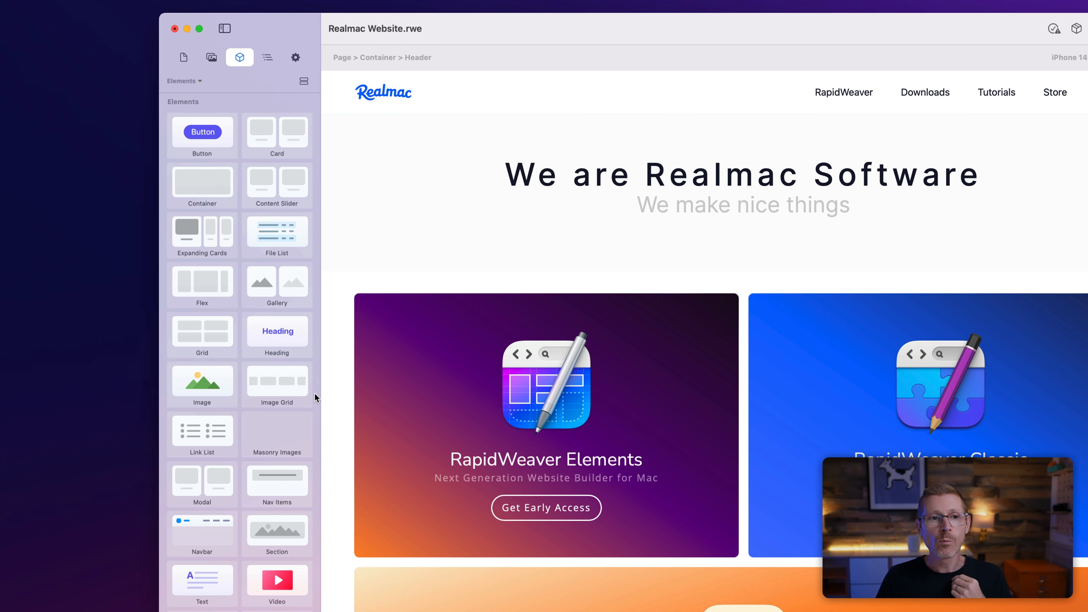
# Step: Set the user interface appearance to Dark in the preferences and view the element icons in the library
pyautogui.click(25, 0)
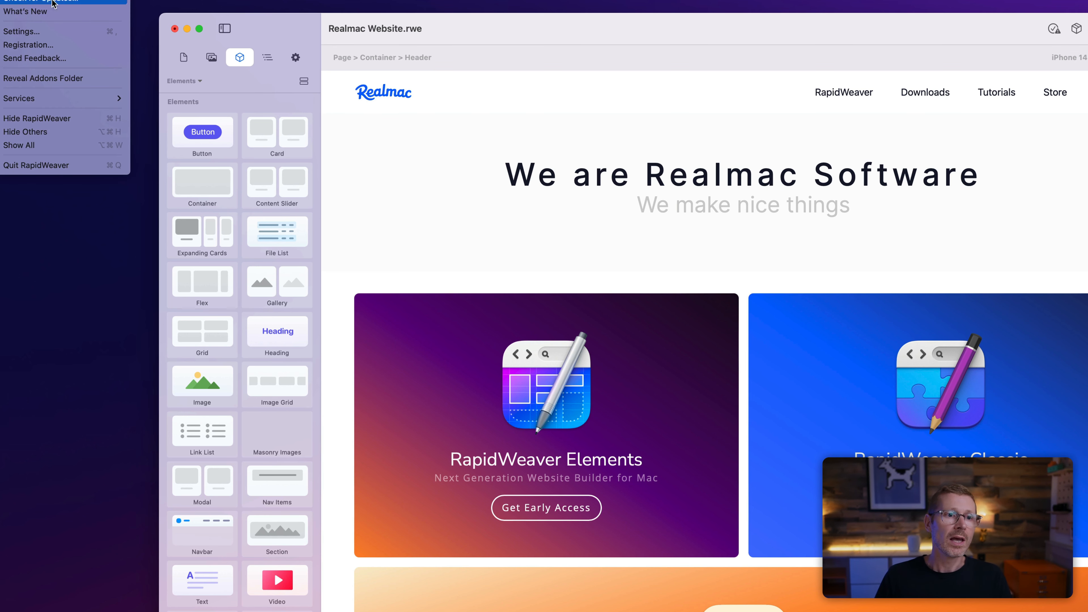
pyautogui.click(455, 79)
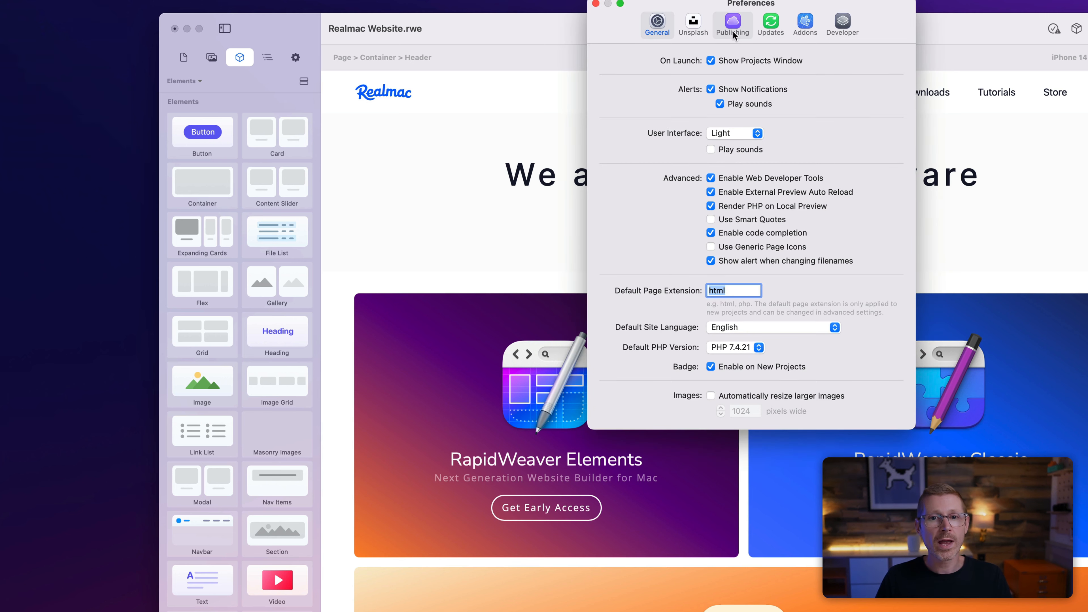
pyautogui.click(718, 136)
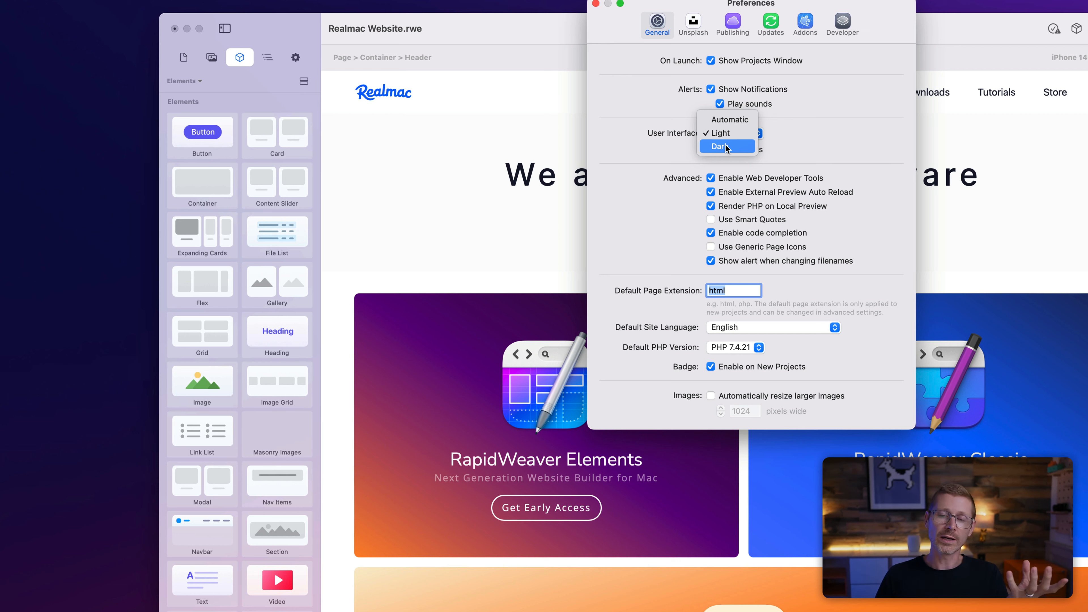
pyautogui.click(736, 148)
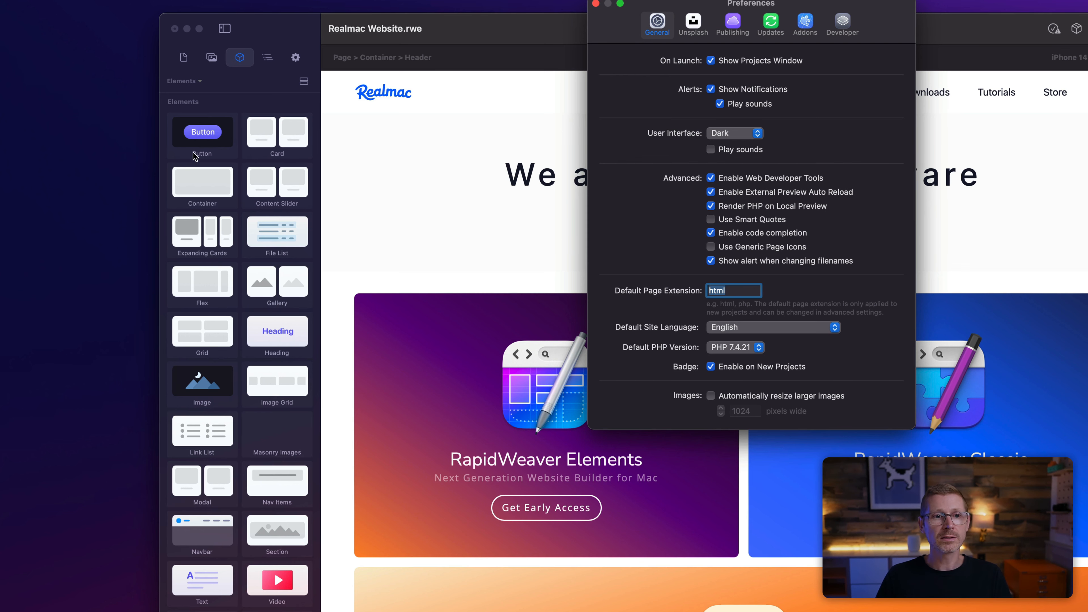
pyautogui.click(217, 388)
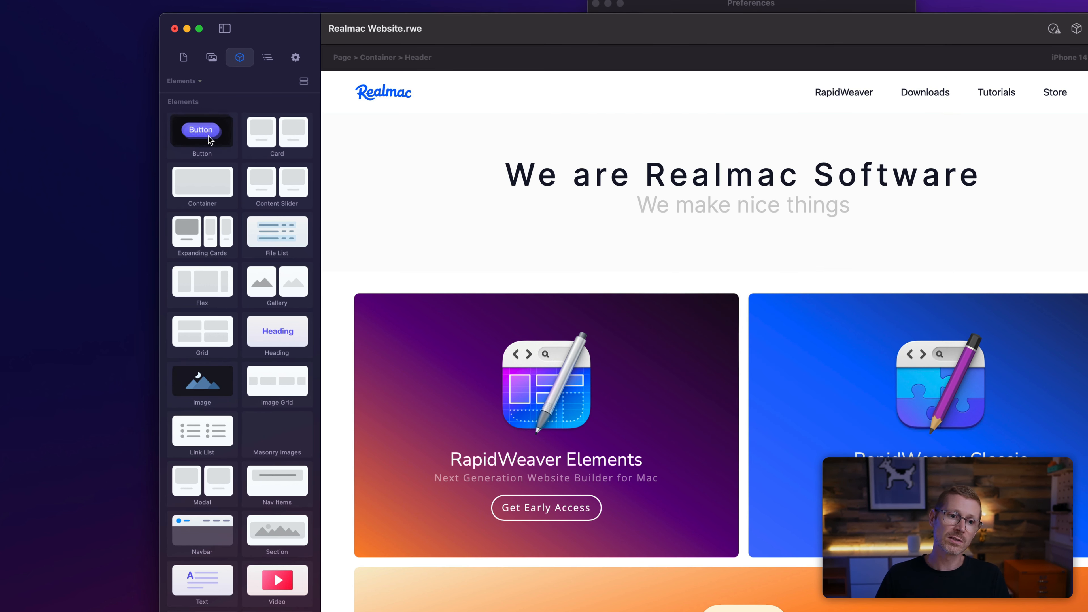
# Step: Return to the preferences and set the user interface appearance back to Light
pyautogui.click(709, 9)
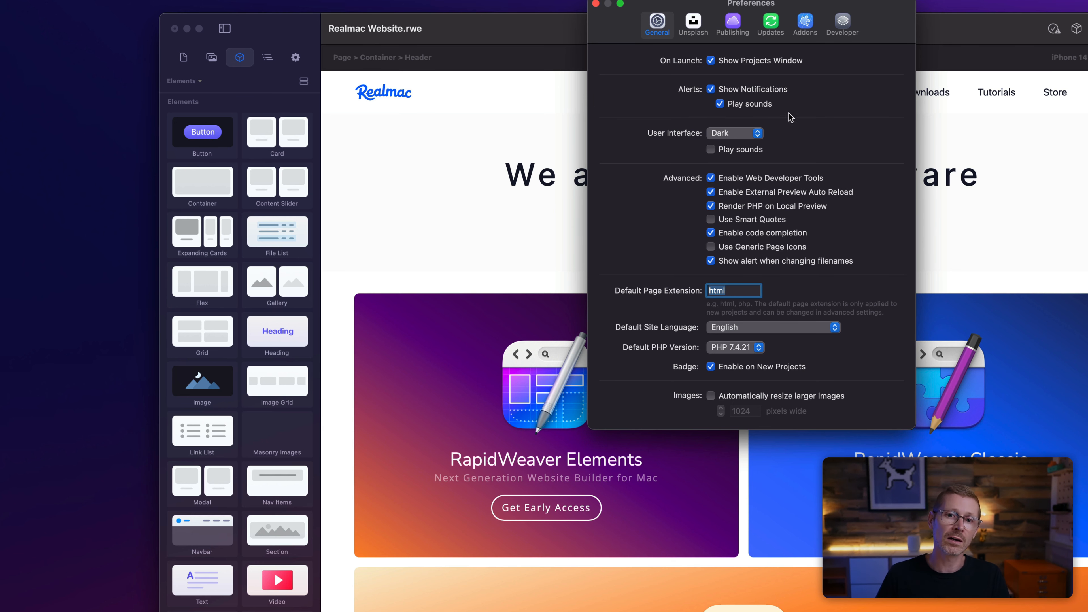
pyautogui.click(719, 132)
pyautogui.click(724, 121)
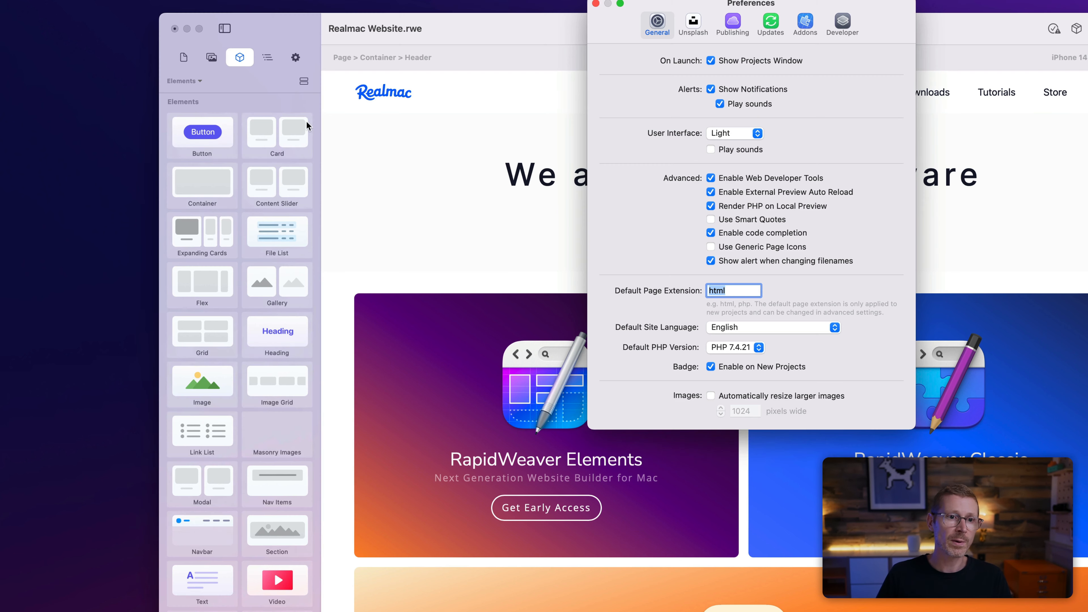
# Step: Toggle the user interface appearance to Dark and back to Light once more, and close the preferences
pyautogui.click(758, 133)
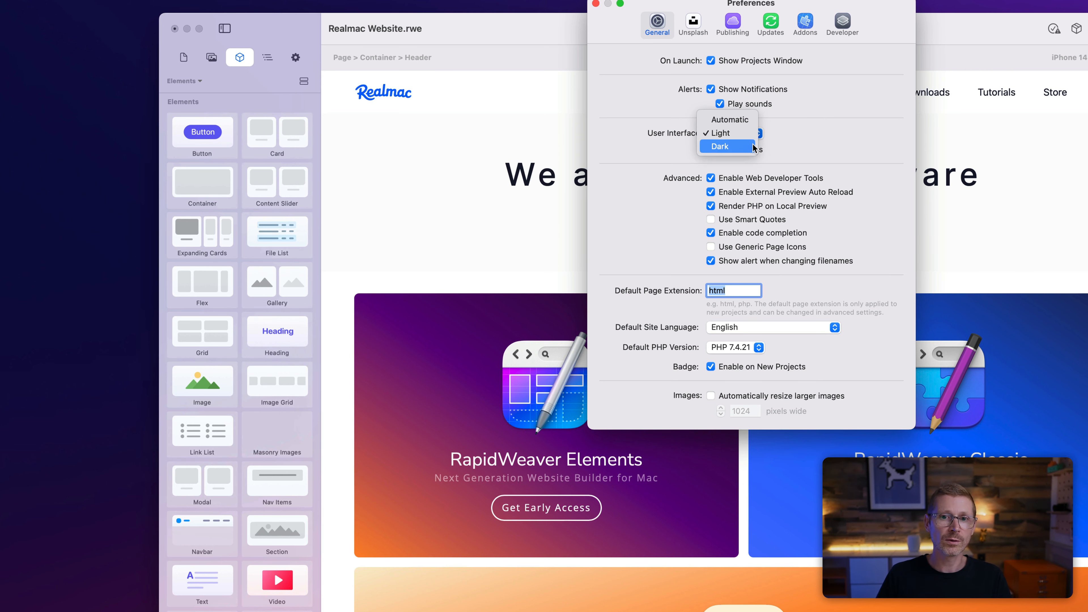
pyautogui.click(732, 146)
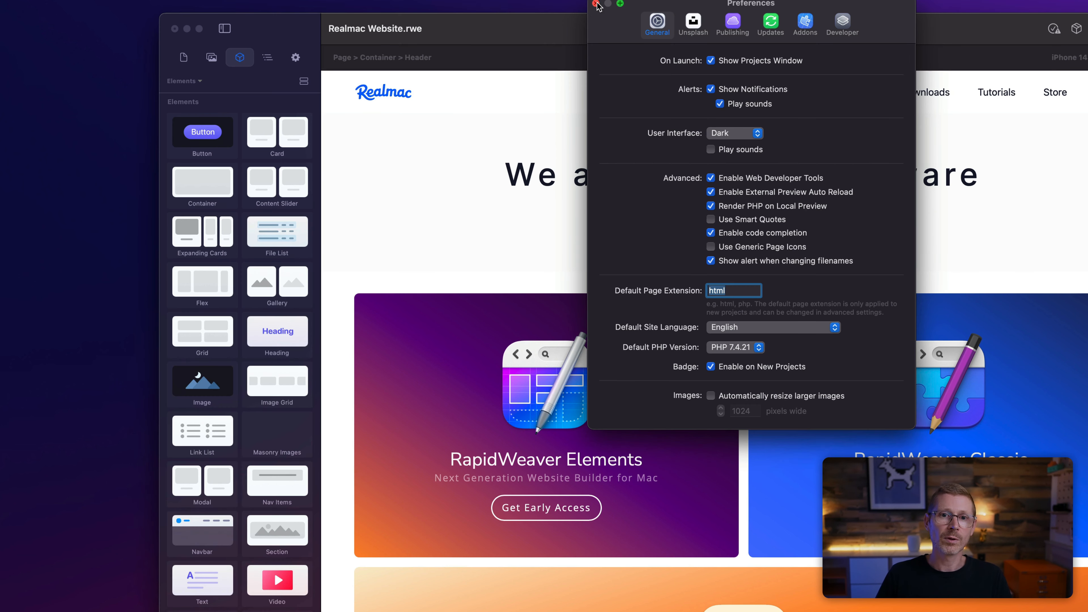
pyautogui.click(718, 133)
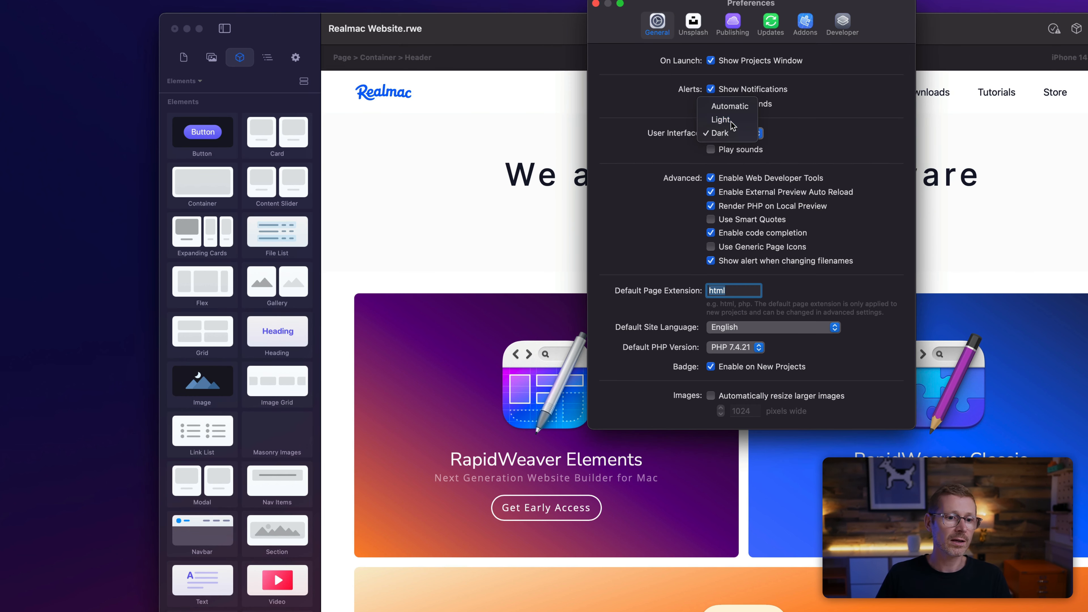
pyautogui.click(722, 120)
pyautogui.click(596, 4)
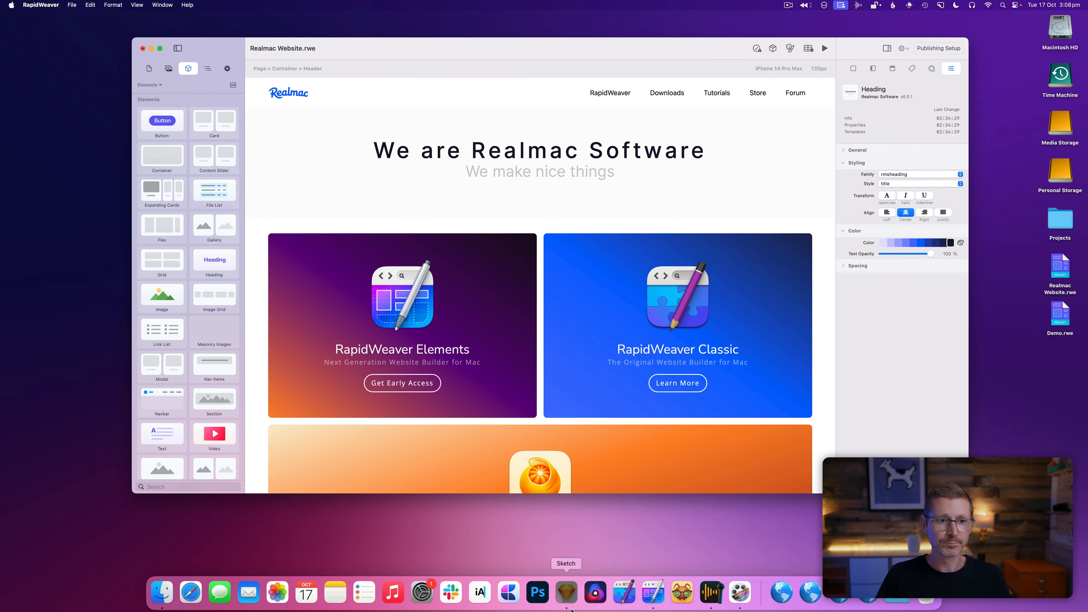
# Step: Switch to Sketch and view the Button and Image artboards of the Element Pack Icons document at 100%
pyautogui.click(566, 593)
pyautogui.press('super+plus')
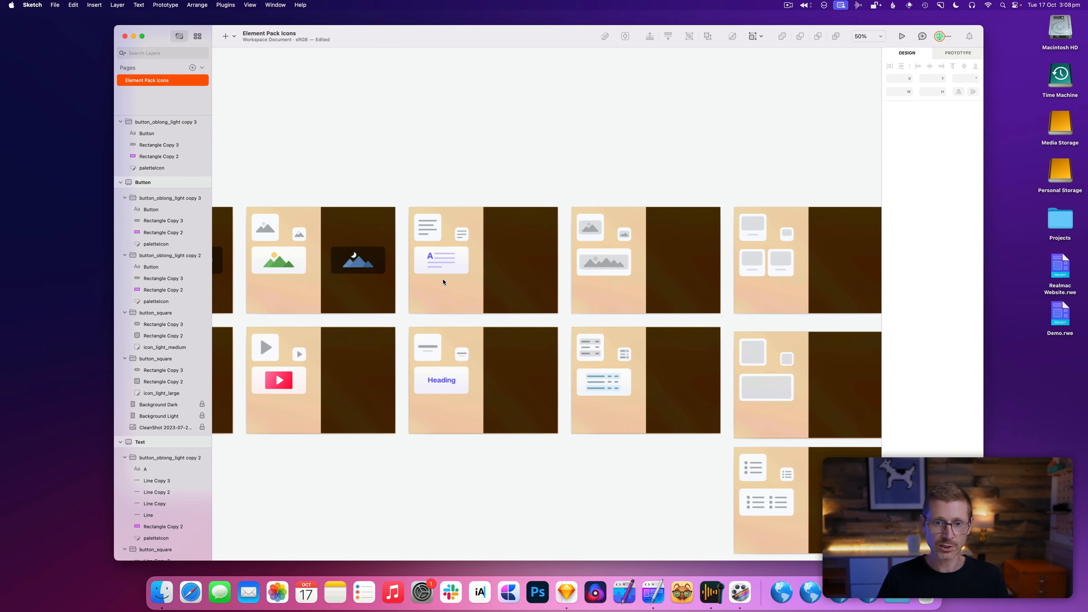
pyautogui.press('super+plus')
pyautogui.moveTo(422, 288); pyautogui.dragTo(833, 284)
pyautogui.moveTo(521, 287); pyautogui.dragTo(694, 287)
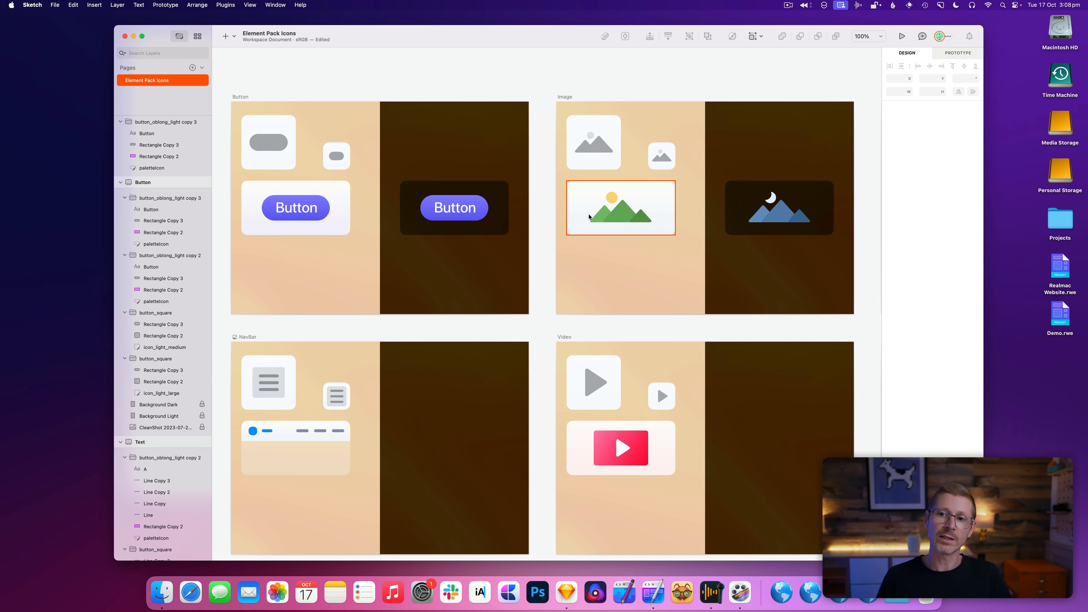
# Step: Look through the remaining element icon artboards, from Text and Heading to Cards, Container and Flex, and return to the Button artboard
pyautogui.hscroll(15, 622, 233)
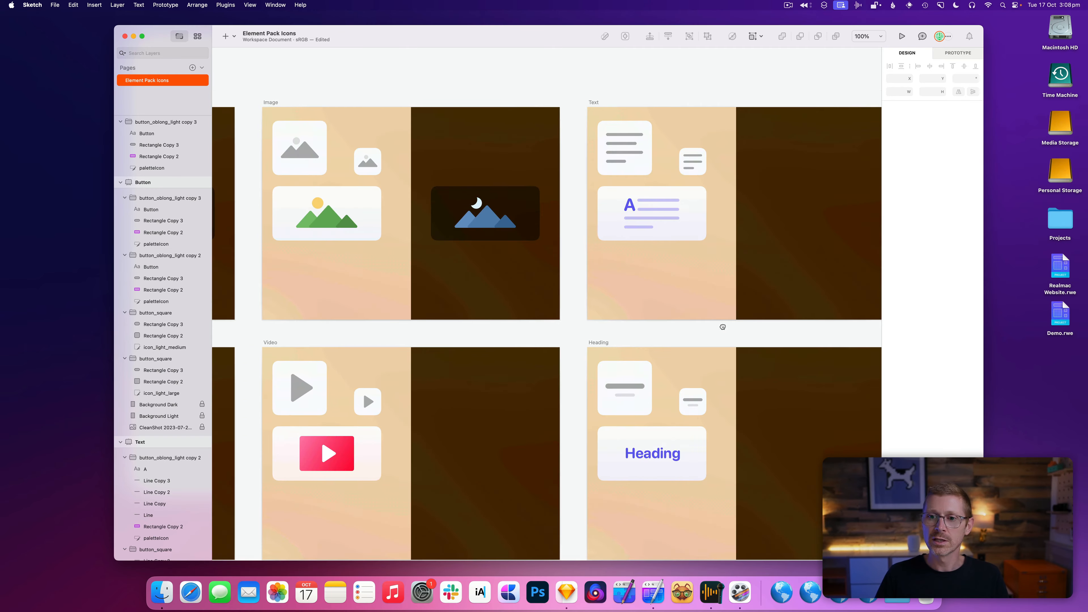
pyautogui.hscroll(5, 446, 317)
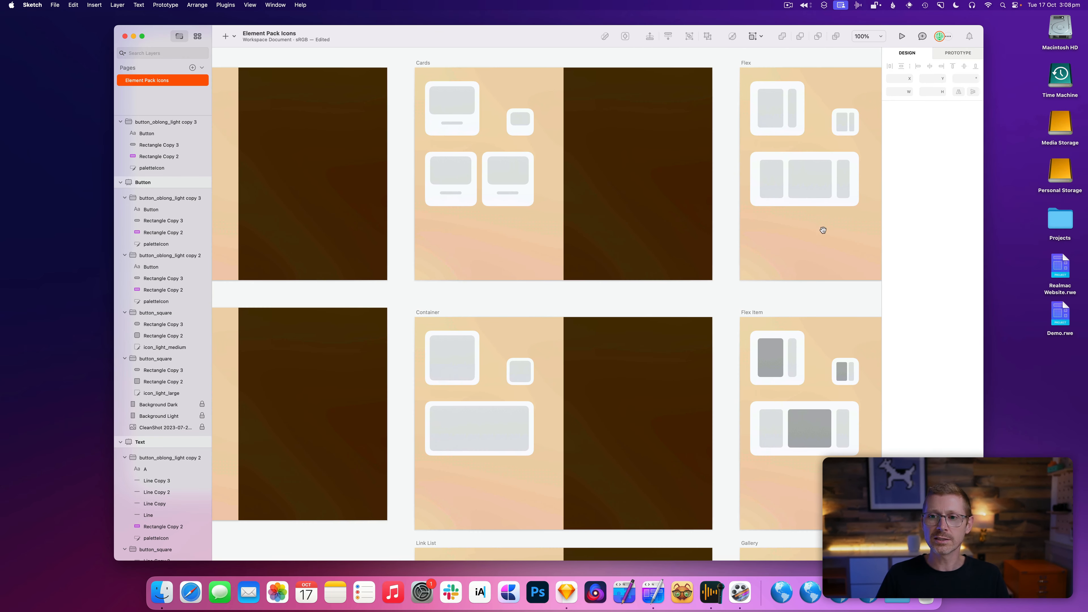
pyautogui.scroll(-3, 821, 231)
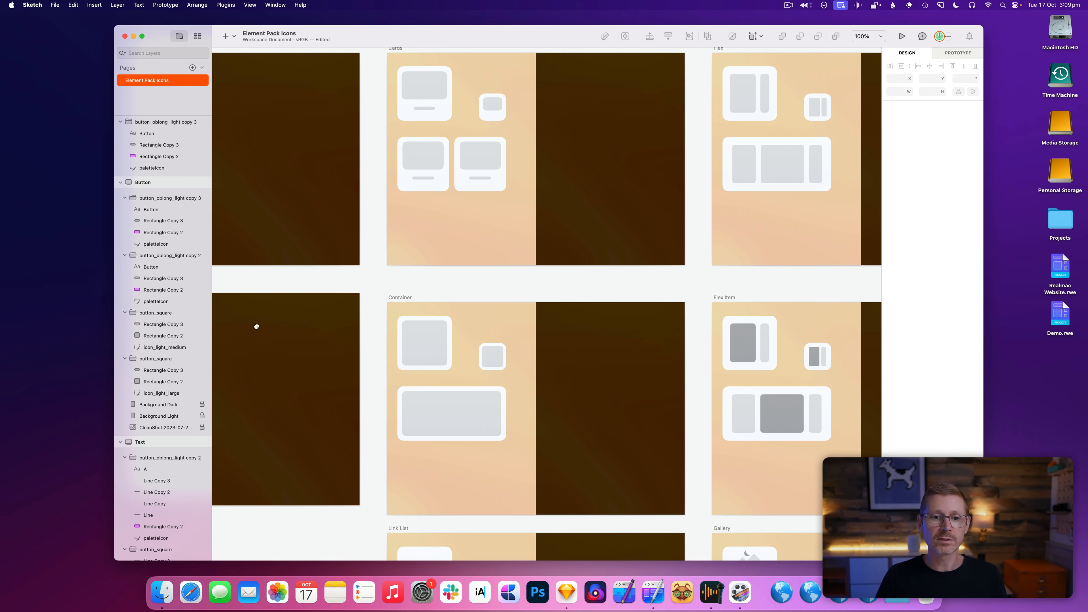
pyautogui.moveTo(256, 326); pyautogui.dragTo(660, 325)
pyautogui.moveTo(455, 317); pyautogui.dragTo(742, 327)
pyautogui.hscroll(-15, 742, 327)
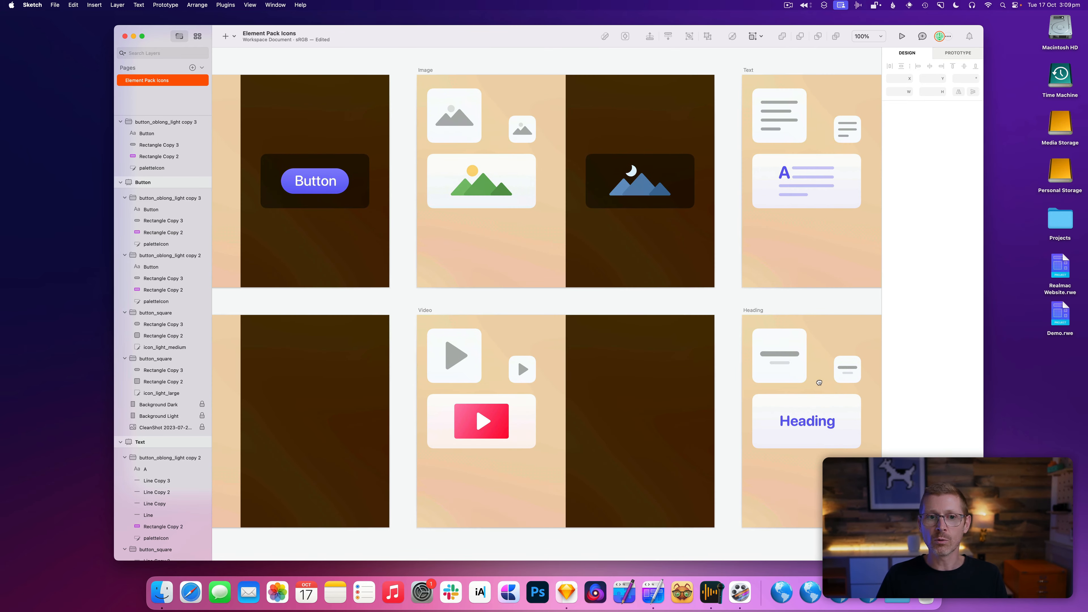
pyautogui.scroll(2, 629, 346)
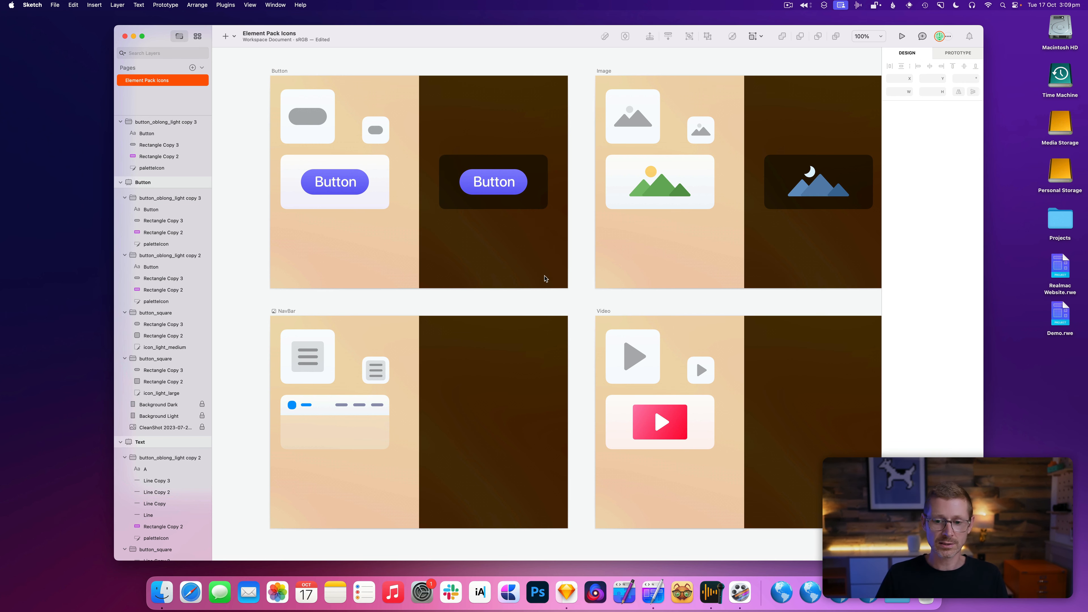
# Step: Switch back to RapidWeaver and, after showing the page layout outline, open the theme's custom colors
pyautogui.click(653, 592)
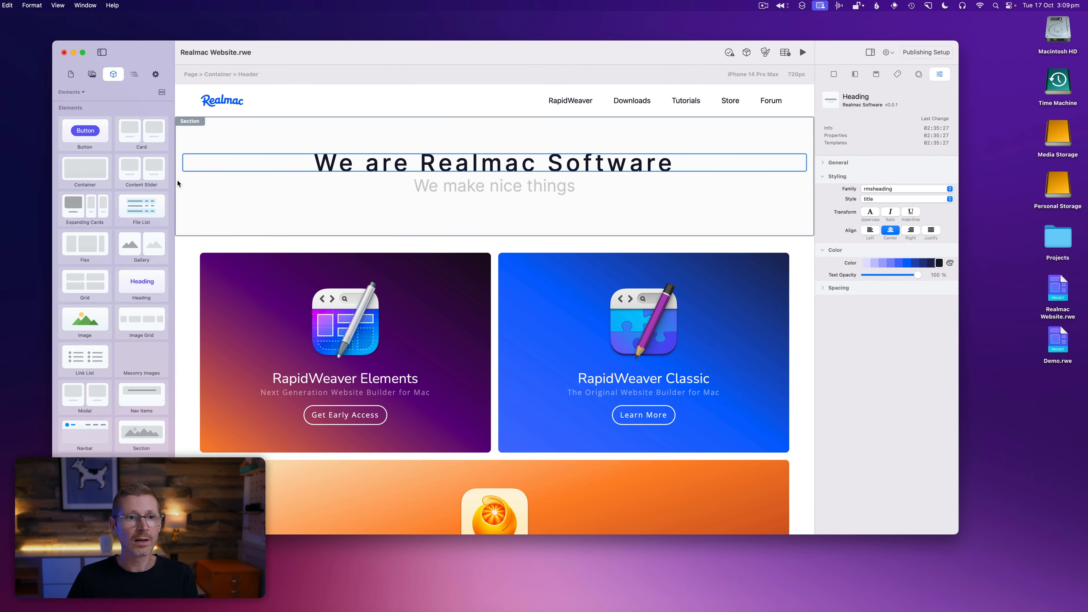
pyautogui.click(134, 78)
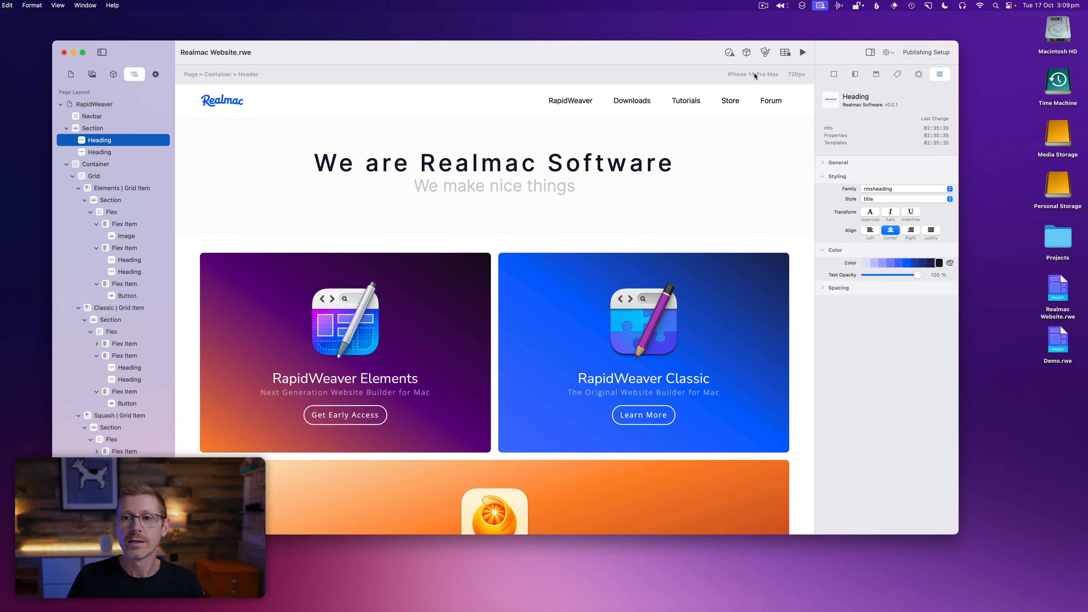
pyautogui.click(766, 52)
pyautogui.click(616, 159)
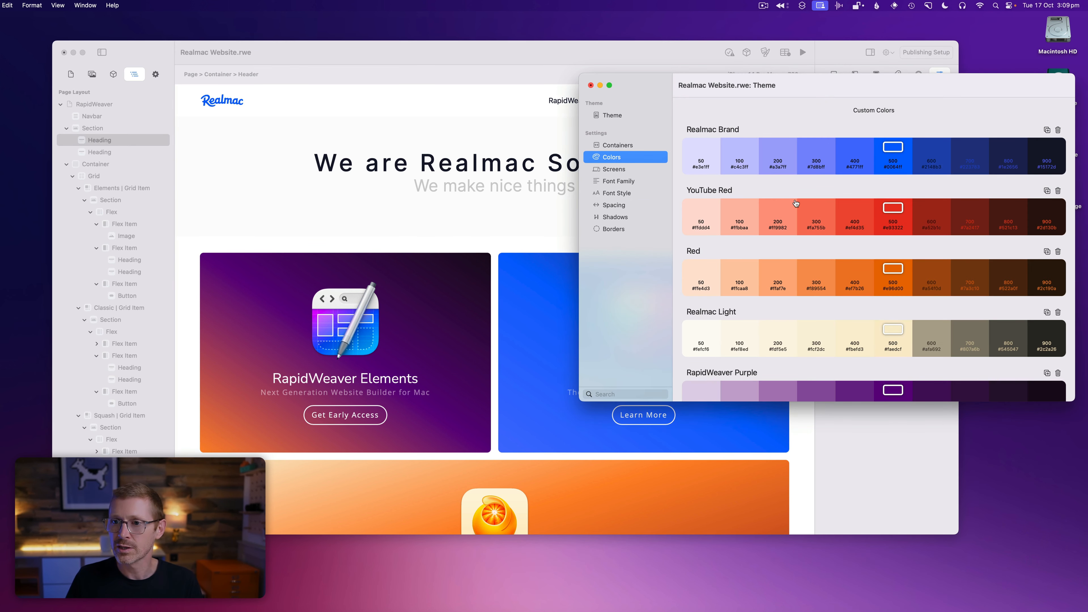
# Step: Examine the fonts assigned to the theme's custom font families rmsbody, rmsheading and rmsserif
pyautogui.click(621, 181)
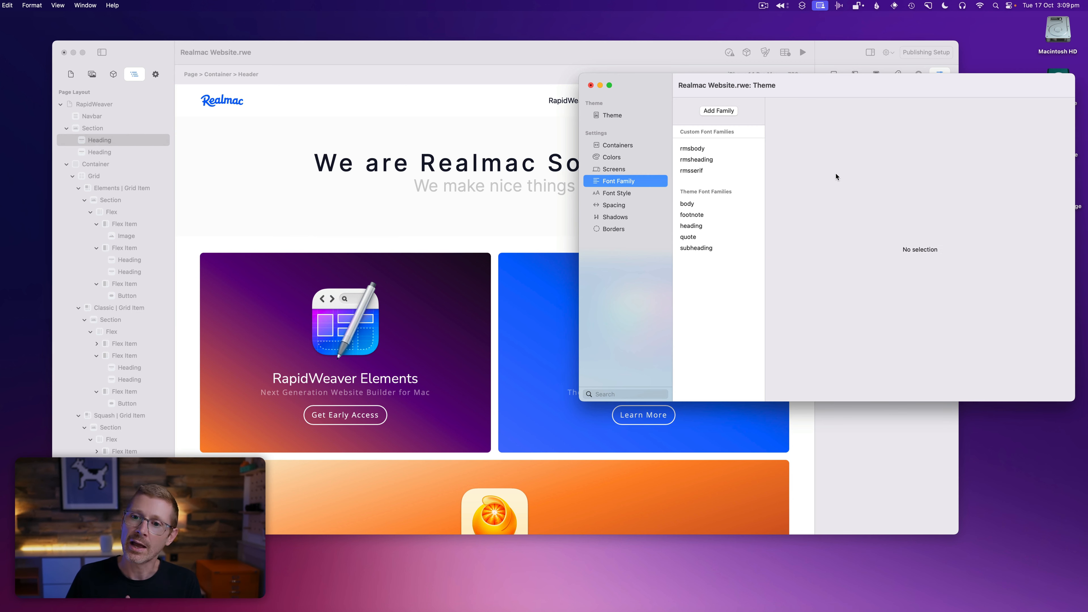
pyautogui.click(707, 148)
pyautogui.click(706, 159)
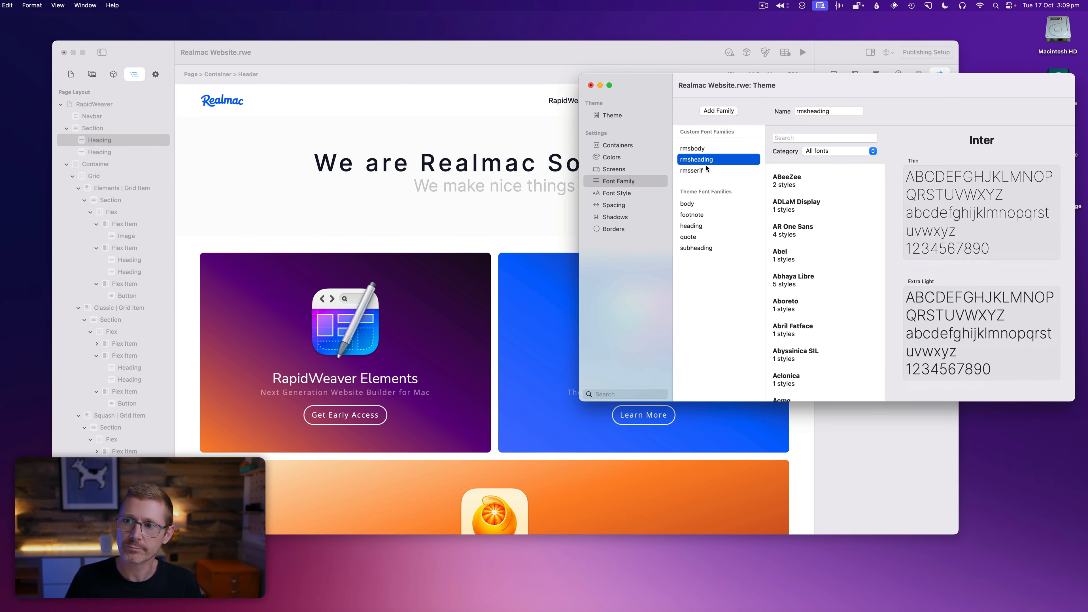
pyautogui.click(707, 171)
pyautogui.click(702, 159)
pyautogui.click(694, 149)
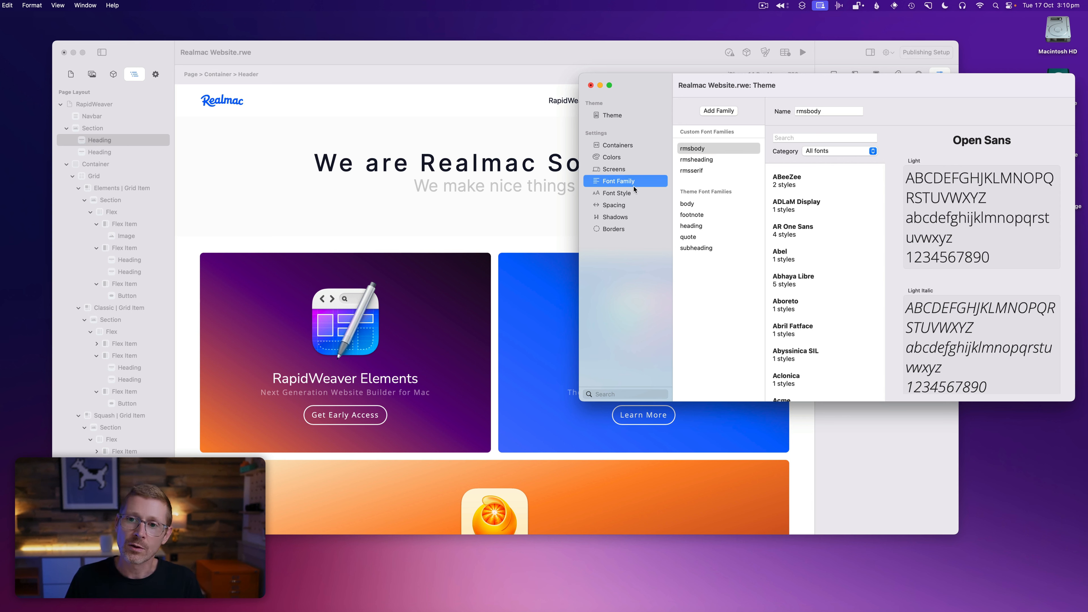
# Step: Compare the theme's font style list with its font family list, ending on the font styles
pyautogui.click(632, 193)
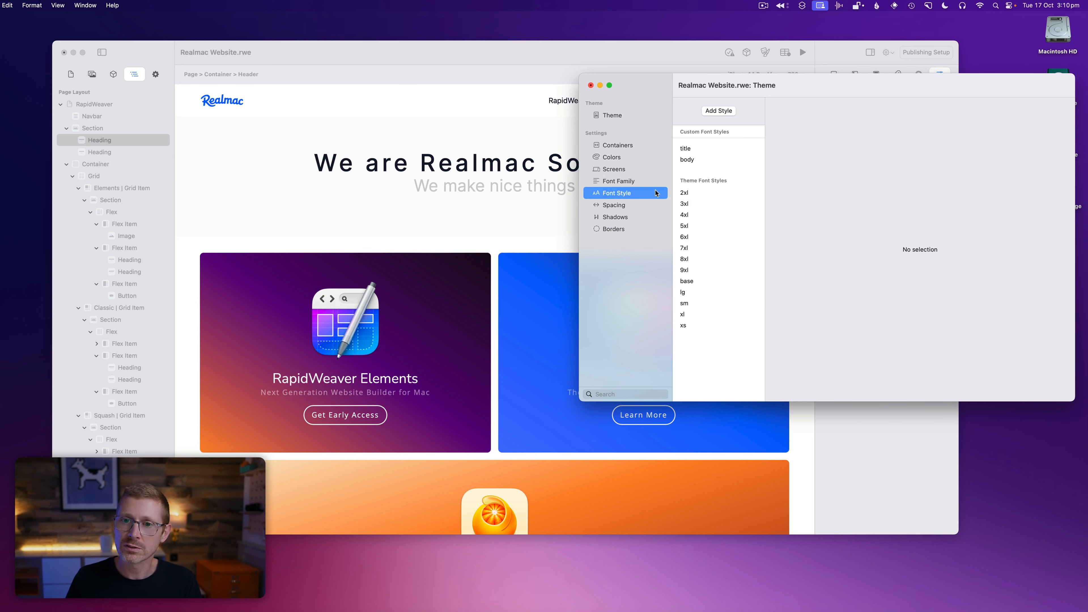
pyautogui.click(647, 182)
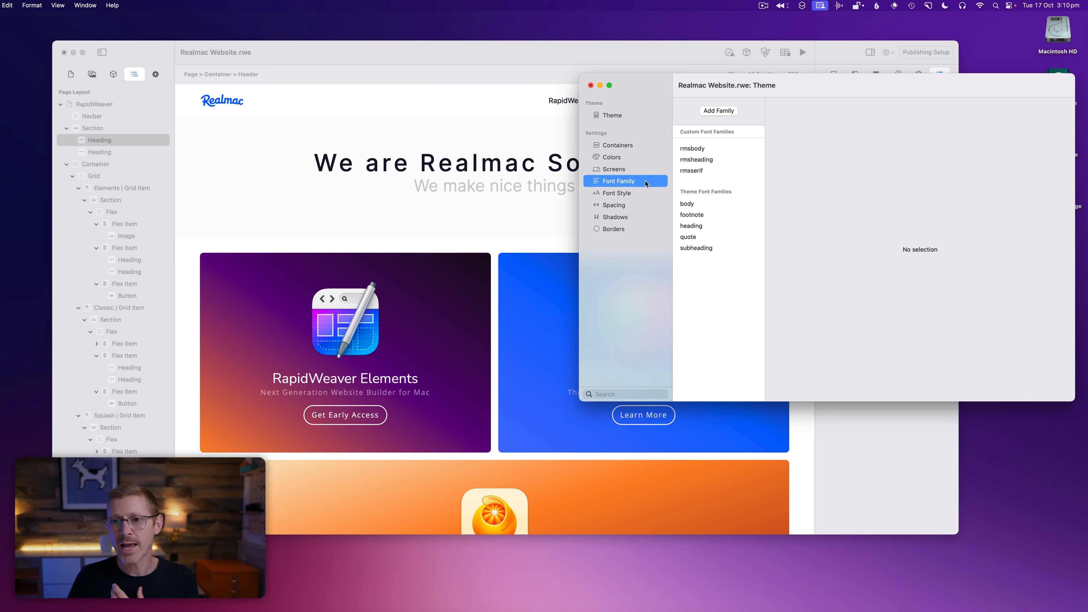
pyautogui.click(638, 194)
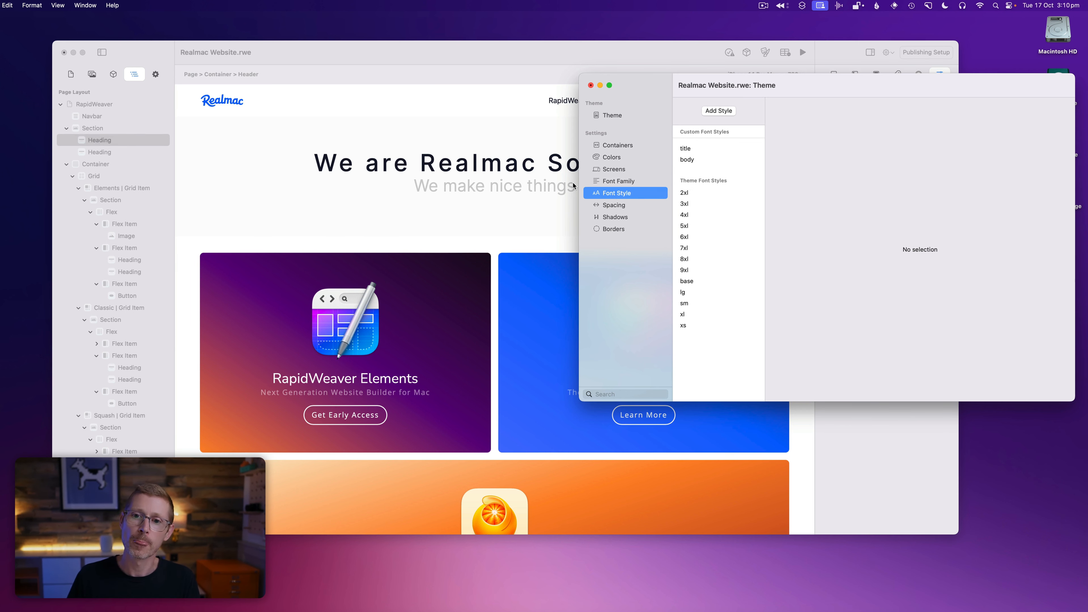
# Step: Select the "We are Realmac Software" heading and check which font styles and families it offers, without changing them
pyautogui.click(513, 164)
pyautogui.click(559, 164)
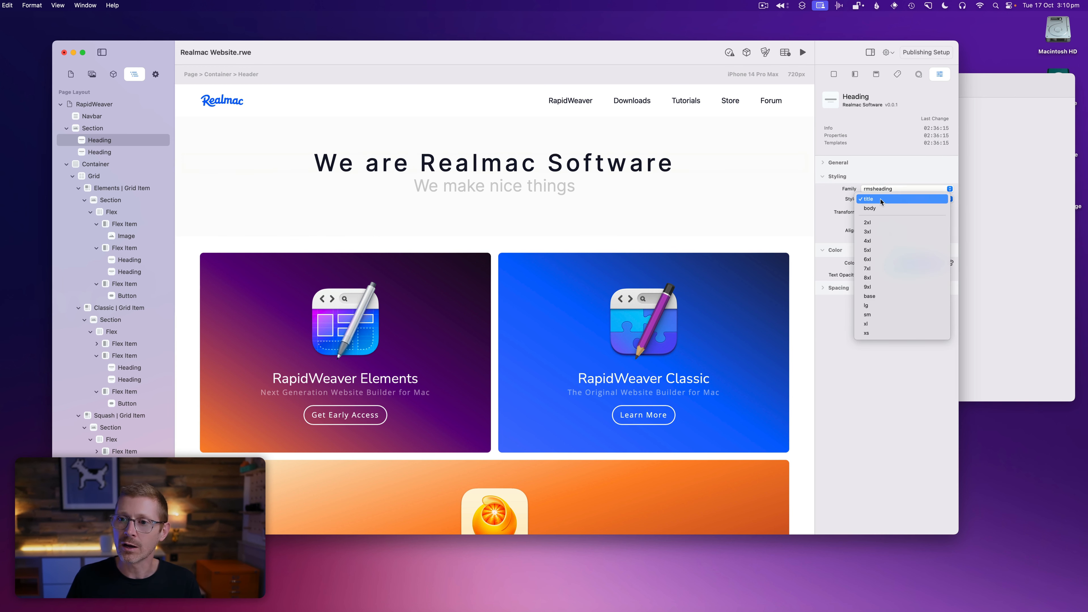
pyautogui.click(881, 180)
pyautogui.click(882, 188)
pyautogui.click(834, 194)
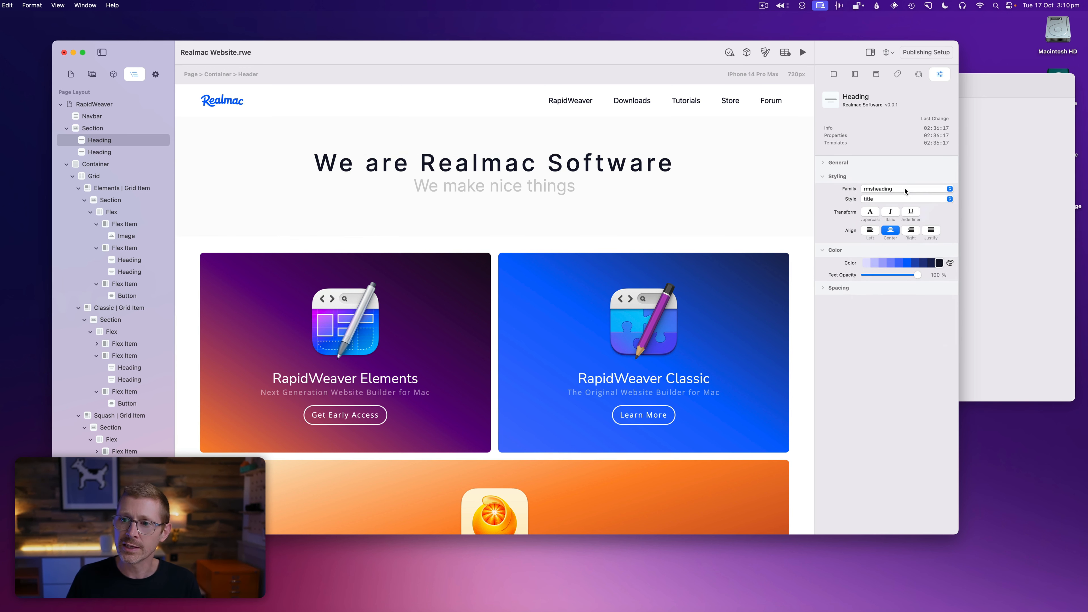
# Step: Try the rmsserif font family on the "We are Realmac Software" heading and restore rmsheading
pyautogui.click(904, 189)
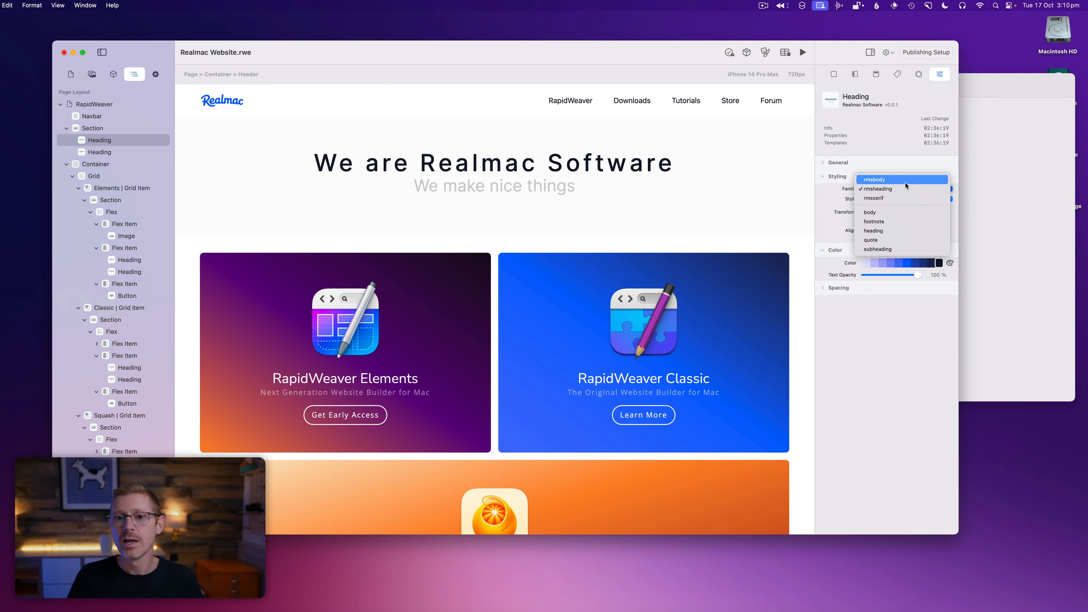
pyautogui.click(900, 198)
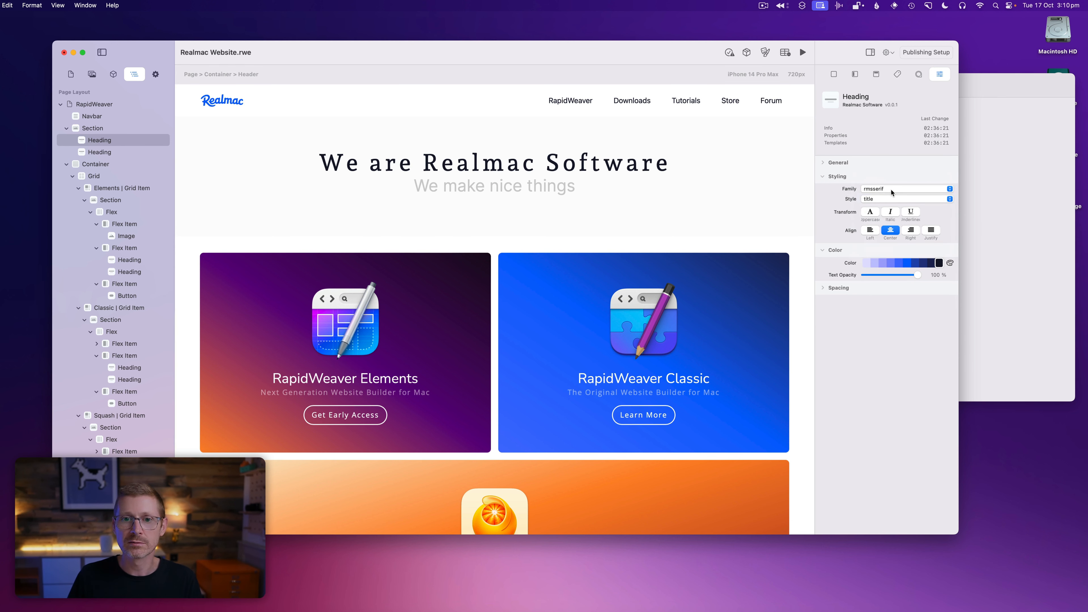
pyautogui.click(891, 189)
pyautogui.click(892, 180)
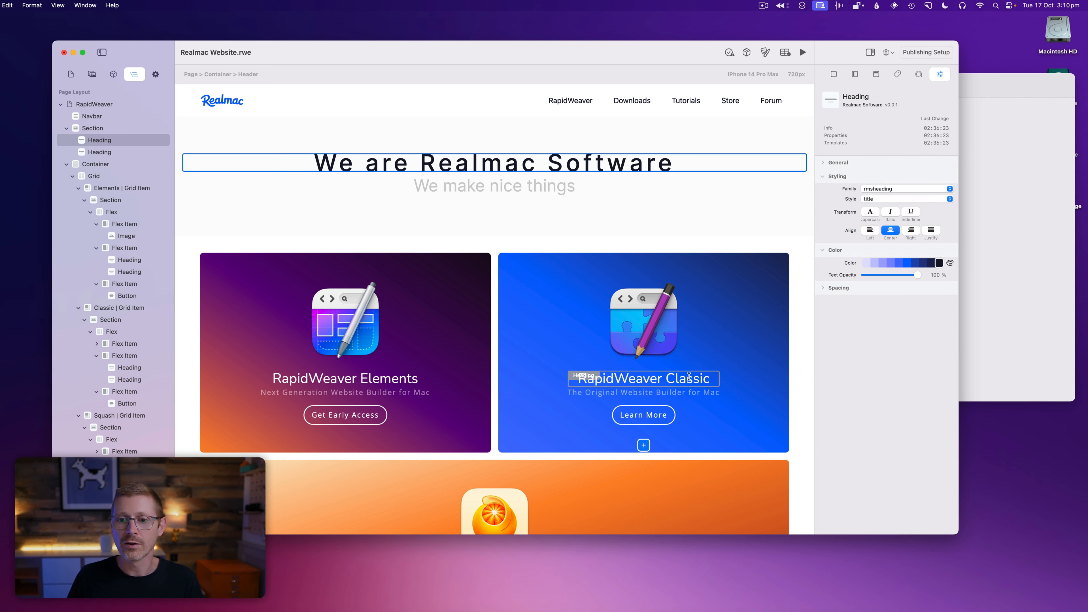
# Step: Compare the styling of the RapidWeaver Classic and "We are Realmac Software" headings, and view the theme's custom title font style settings
pyautogui.click(699, 376)
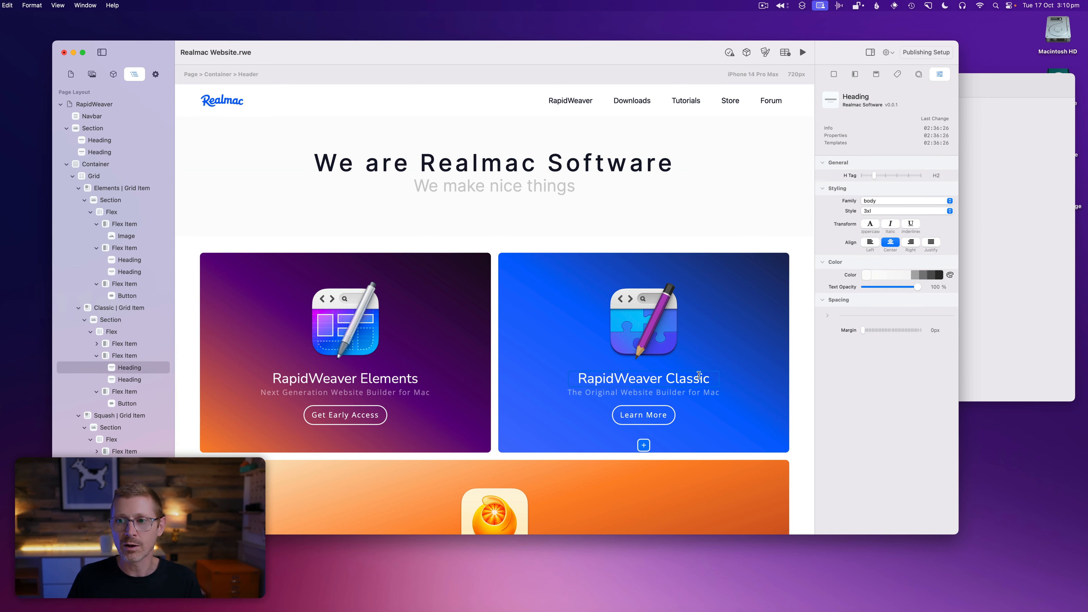
pyautogui.click(555, 170)
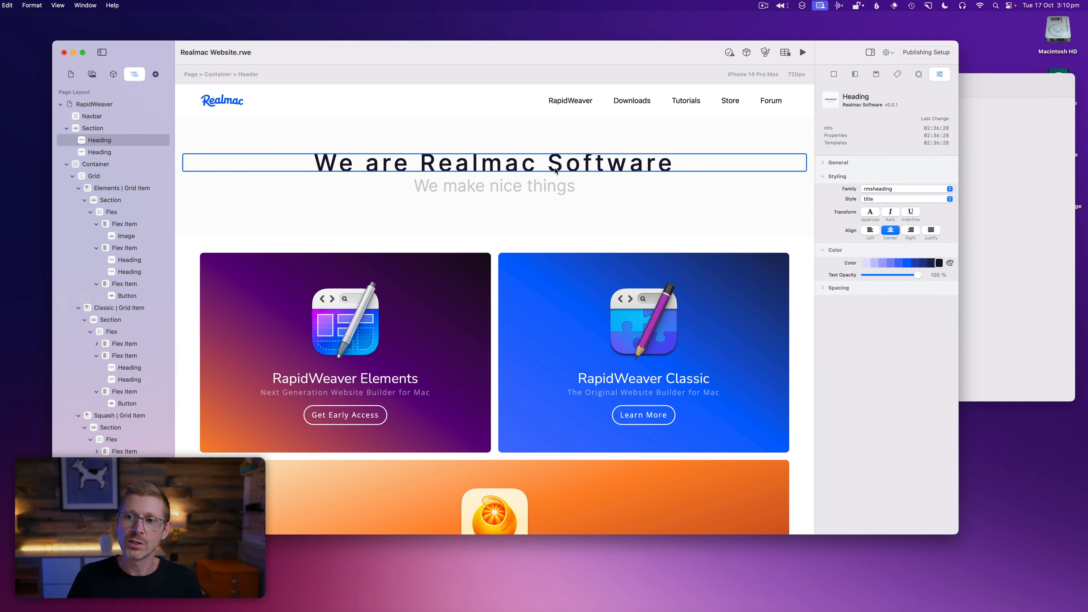
pyautogui.click(1002, 155)
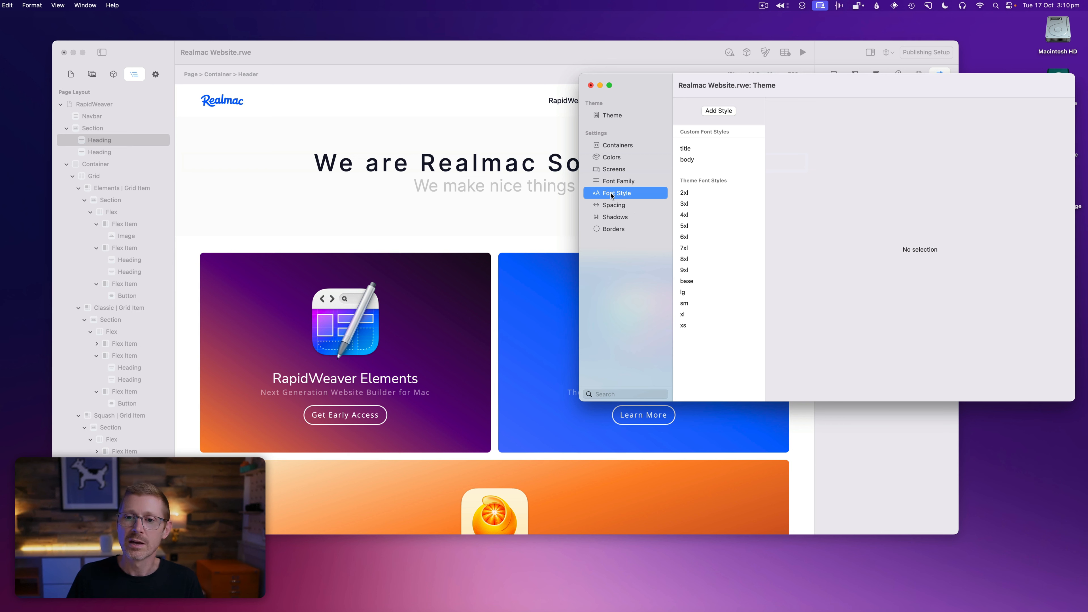
pyautogui.click(570, 165)
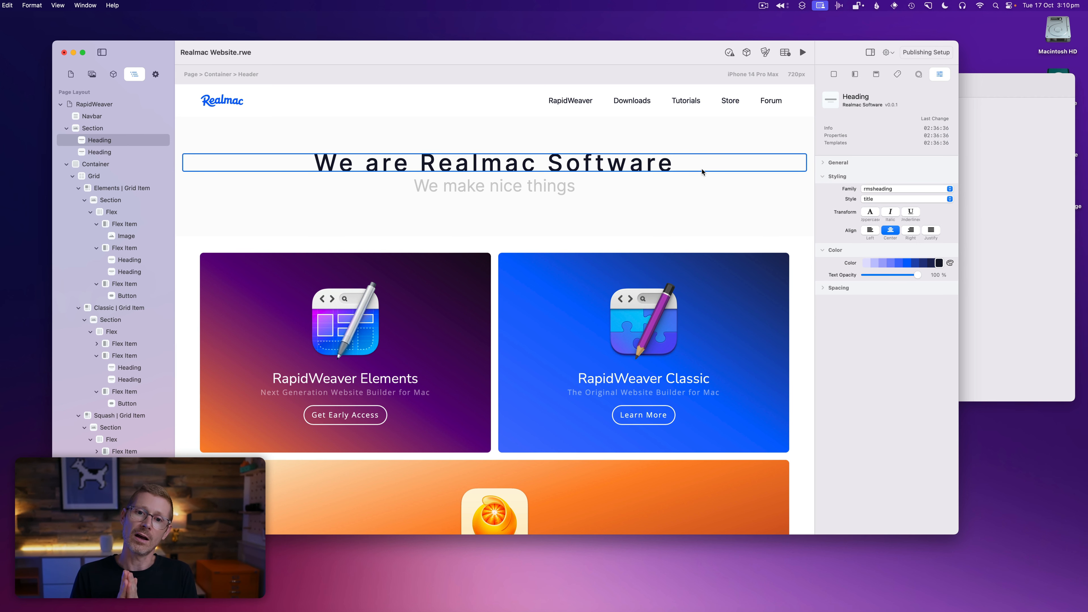
pyautogui.click(1054, 156)
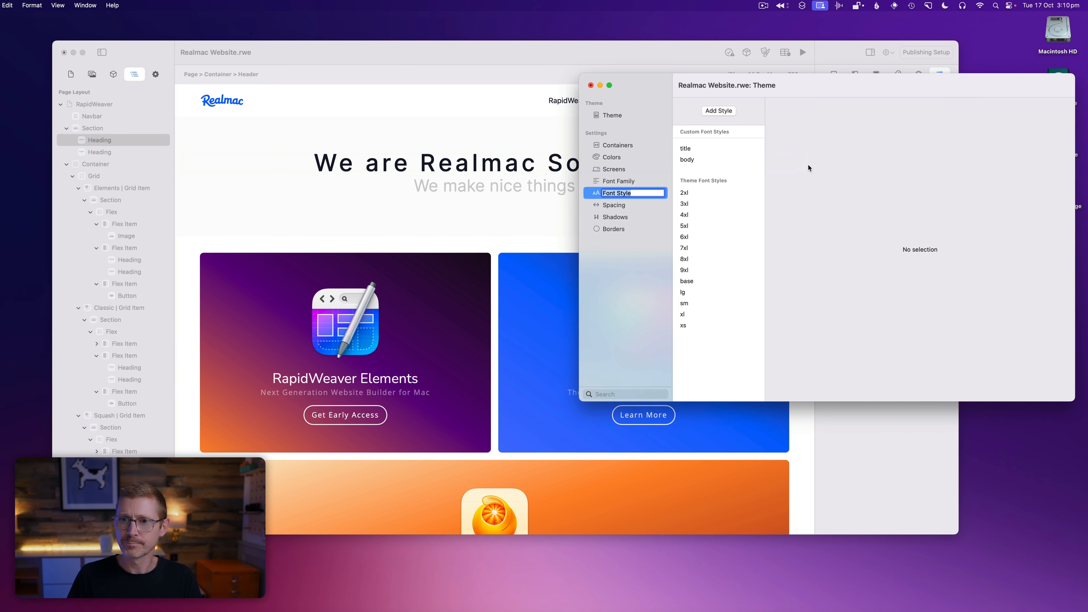
pyautogui.click(588, 195)
pyautogui.click(689, 149)
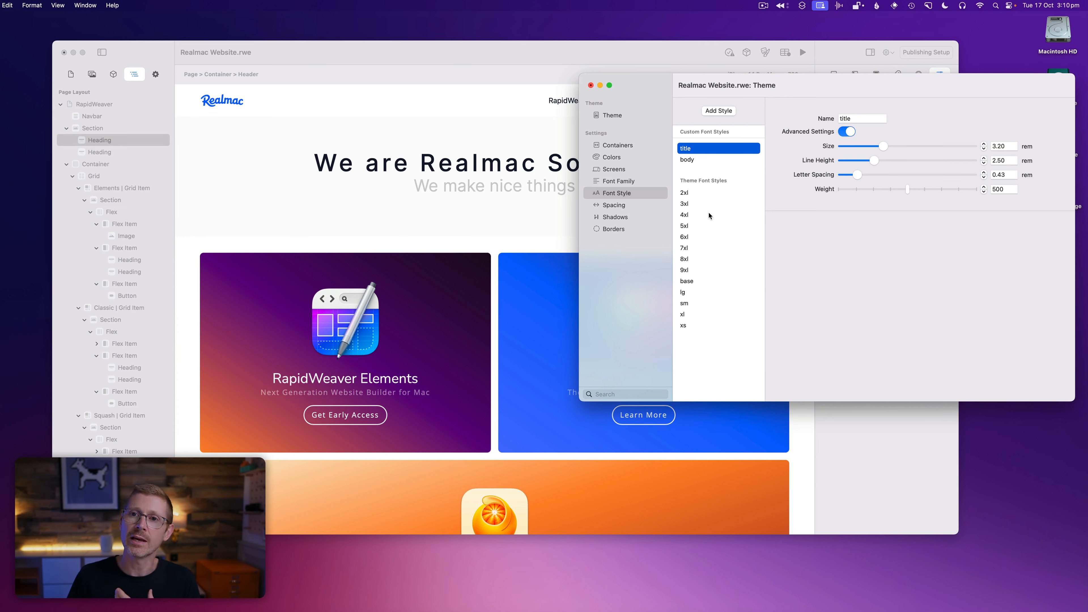
# Step: Review the theme's custom and theme color palettes, and return to the theme's font style list
pyautogui.click(640, 181)
pyautogui.click(628, 158)
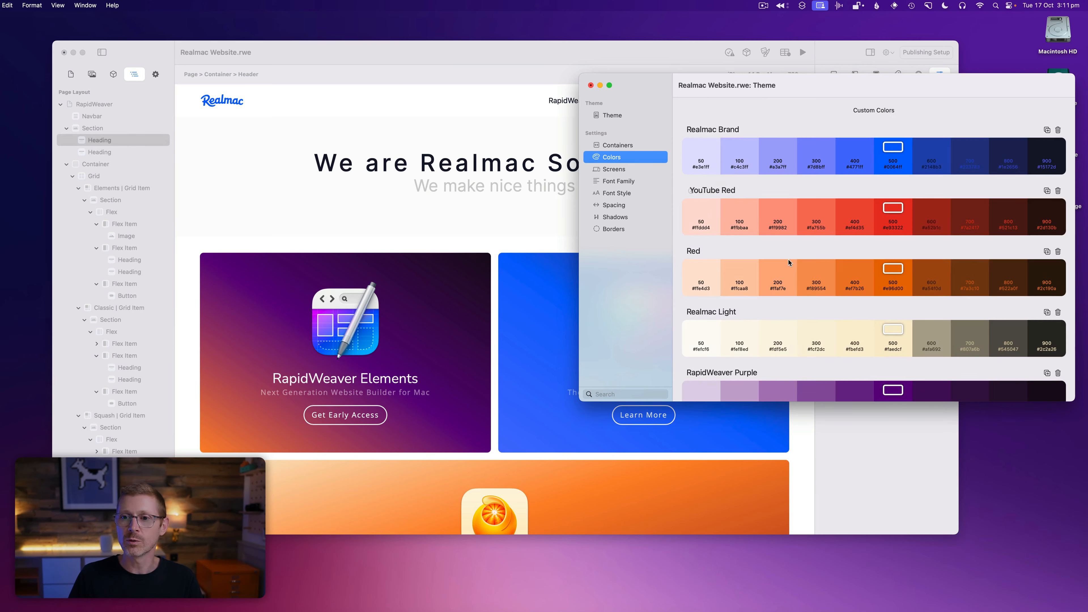
pyautogui.scroll(-5, 793, 295)
pyautogui.scroll(-2, 795, 300)
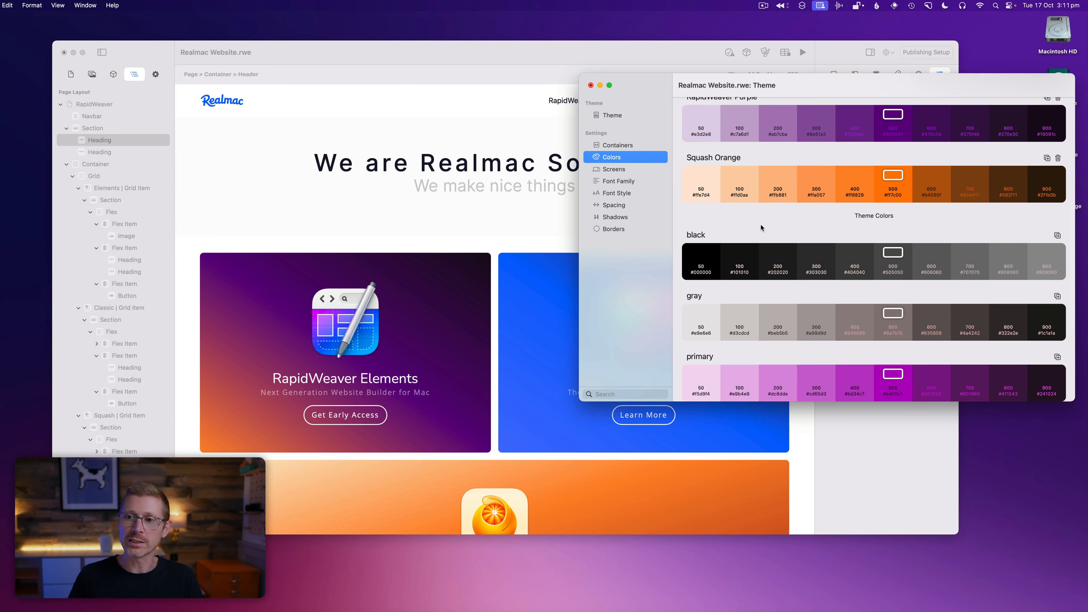
pyautogui.scroll(2, 760, 227)
pyautogui.click(640, 202)
pyautogui.click(638, 194)
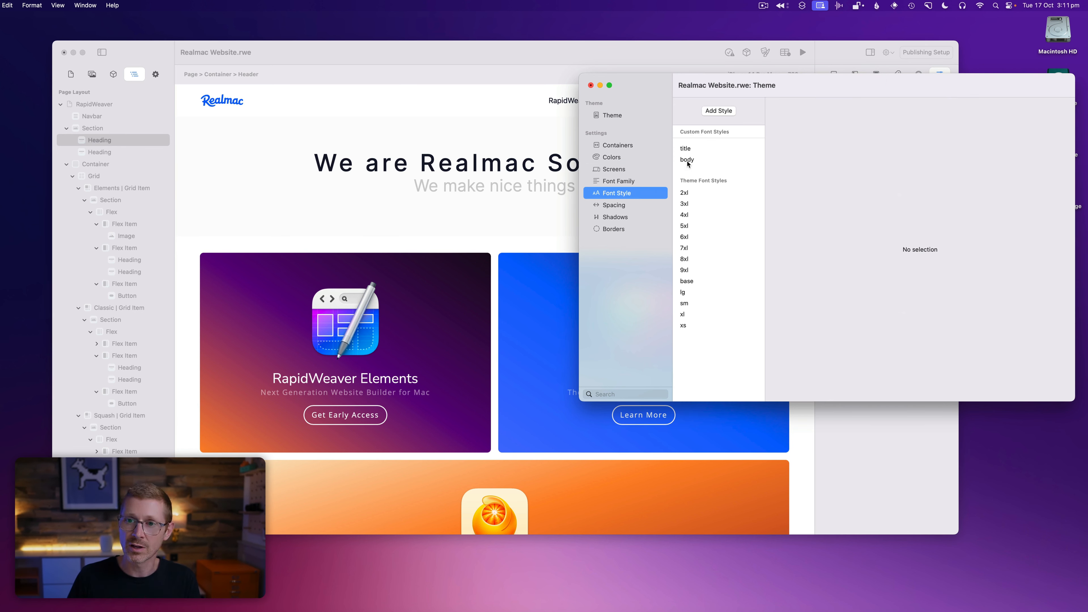
# Step: Select the "We are Realmac Software" heading and check its font family and style choices without changing them
pyautogui.click(551, 159)
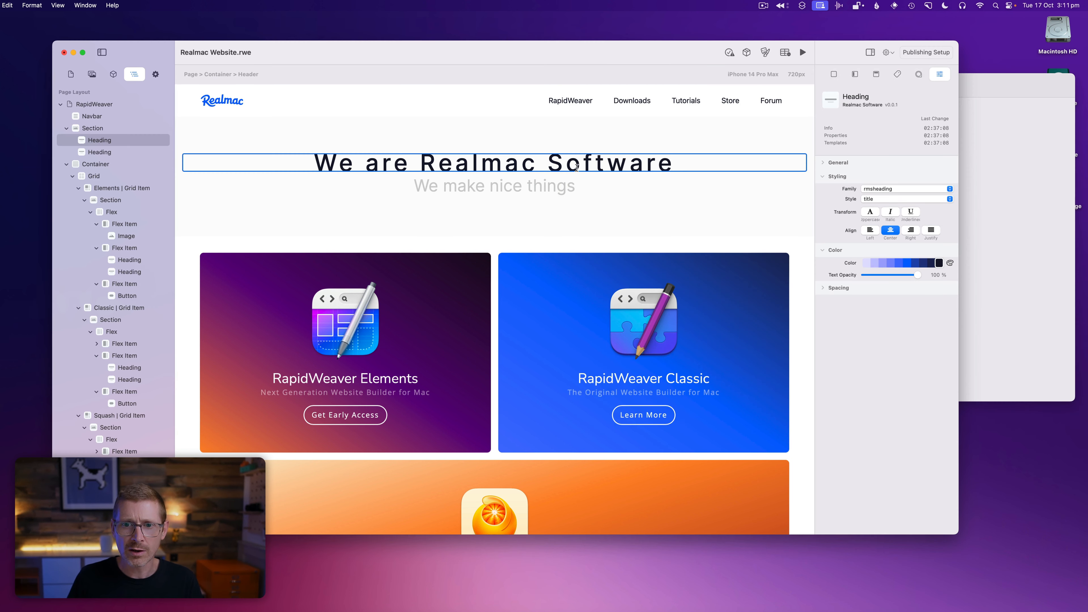
pyautogui.click(890, 188)
pyautogui.click(877, 188)
pyautogui.click(879, 198)
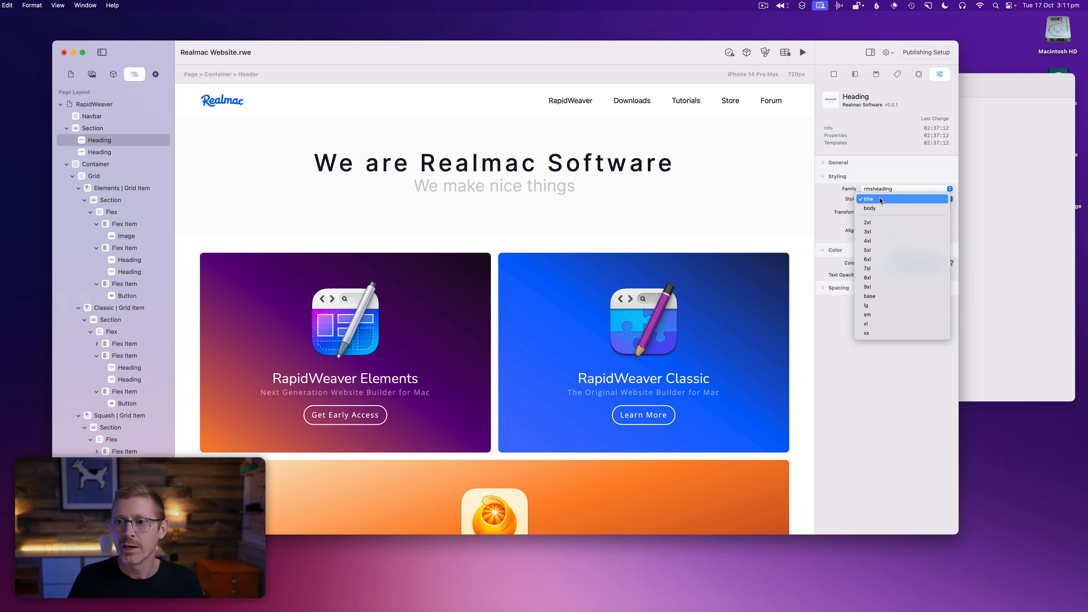
pyautogui.click(879, 198)
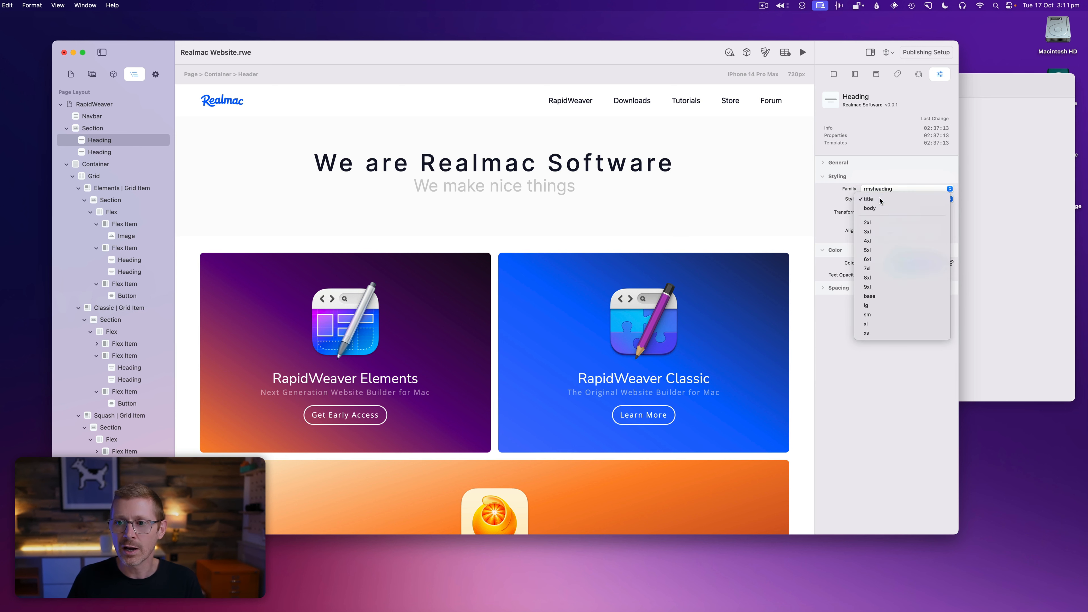
# Step: Try the title font style on the RapidWeaver Classic heading and restore it to 3xl
pyautogui.click(677, 378)
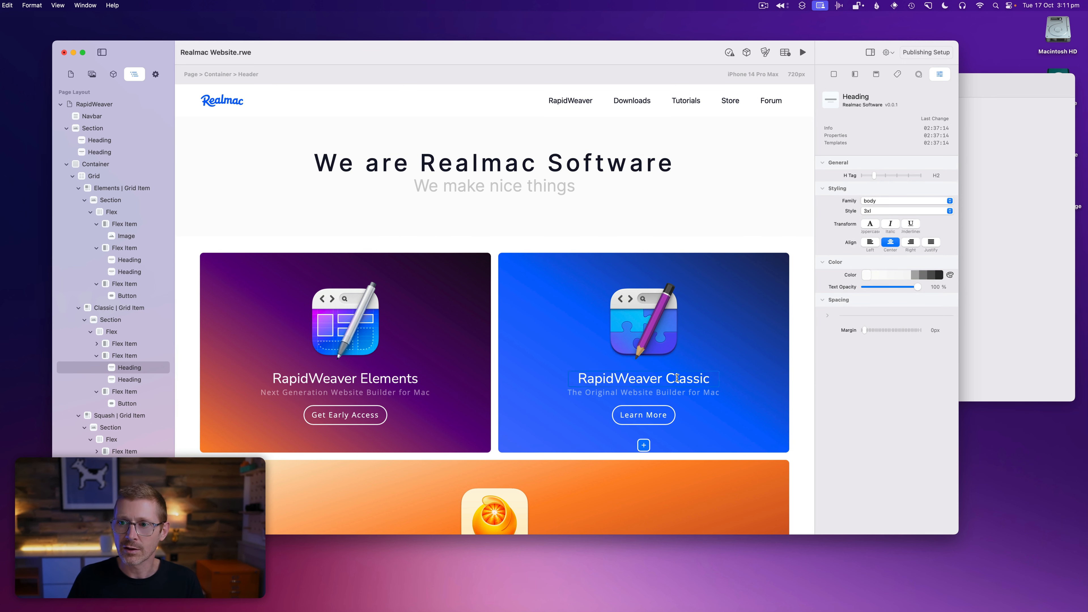
pyautogui.click(873, 211)
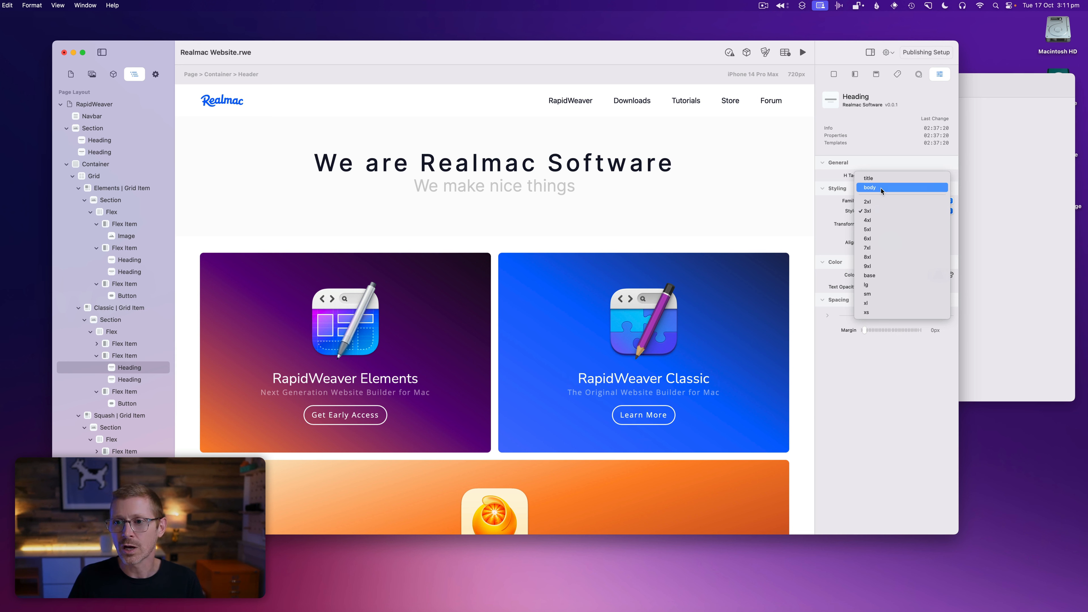
pyautogui.click(883, 178)
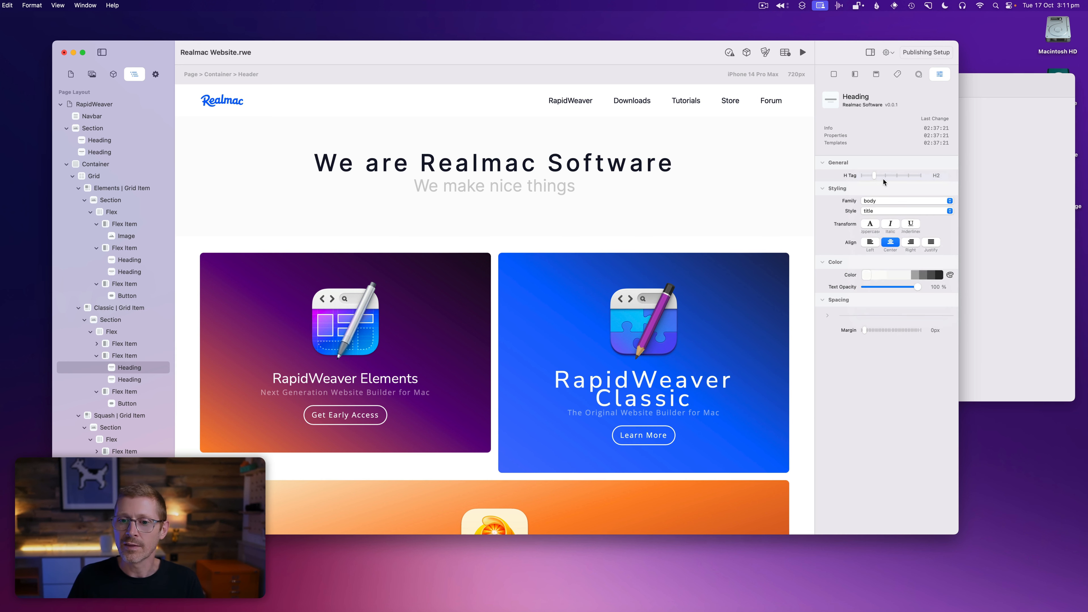
pyautogui.click(896, 211)
pyautogui.click(896, 243)
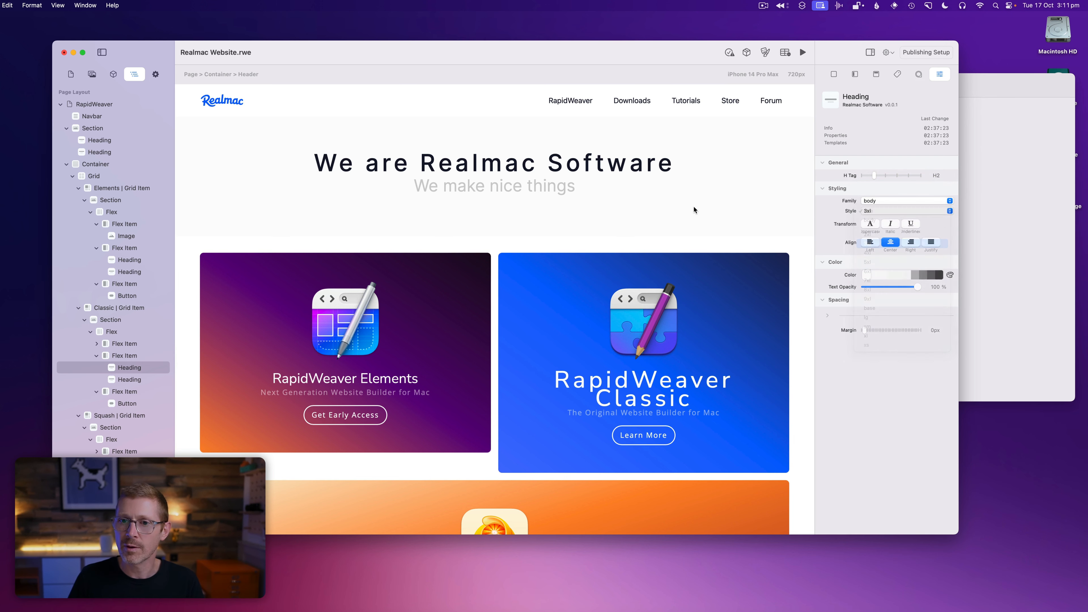
# Step: Adjust the theme's custom title font style to size 3.53 rem, line height 1.60 rem and weight 400
pyautogui.click(578, 171)
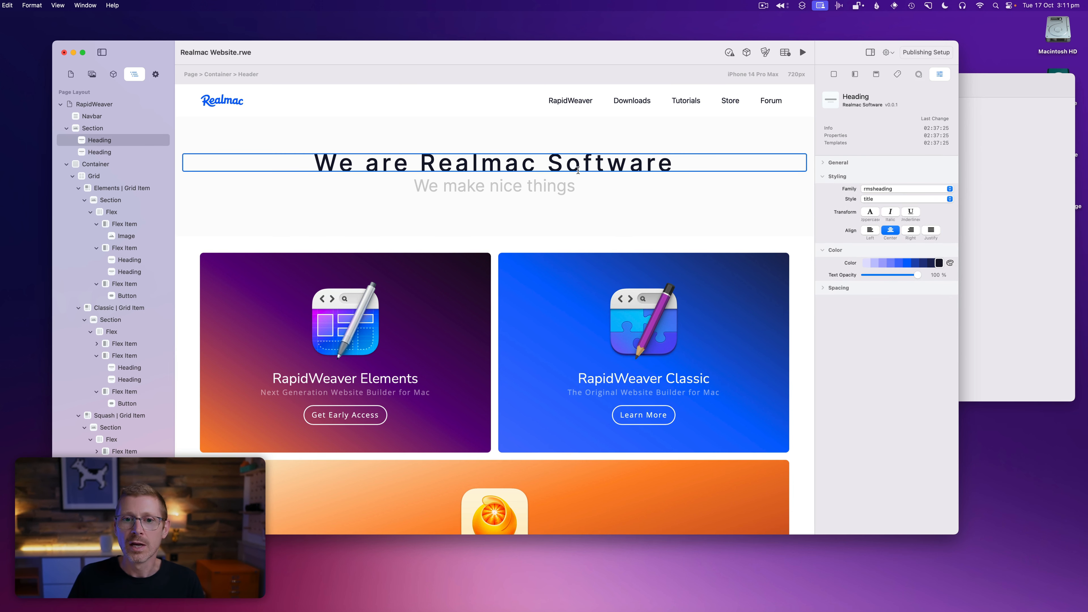
pyautogui.click(1021, 186)
pyautogui.click(693, 147)
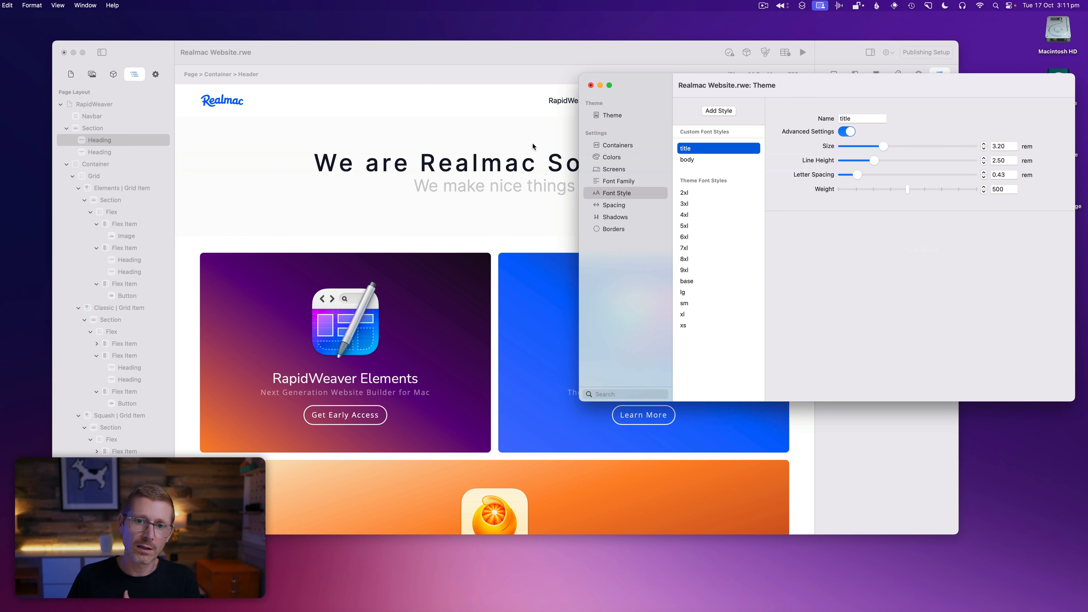
pyautogui.moveTo(885, 146)
pyautogui.mouseDown()
pyautogui.moveTo(917, 147)
pyautogui.moveTo(878, 151)
pyautogui.mouseUp()
pyautogui.moveTo(850, 76); pyautogui.dragTo(848, 236)
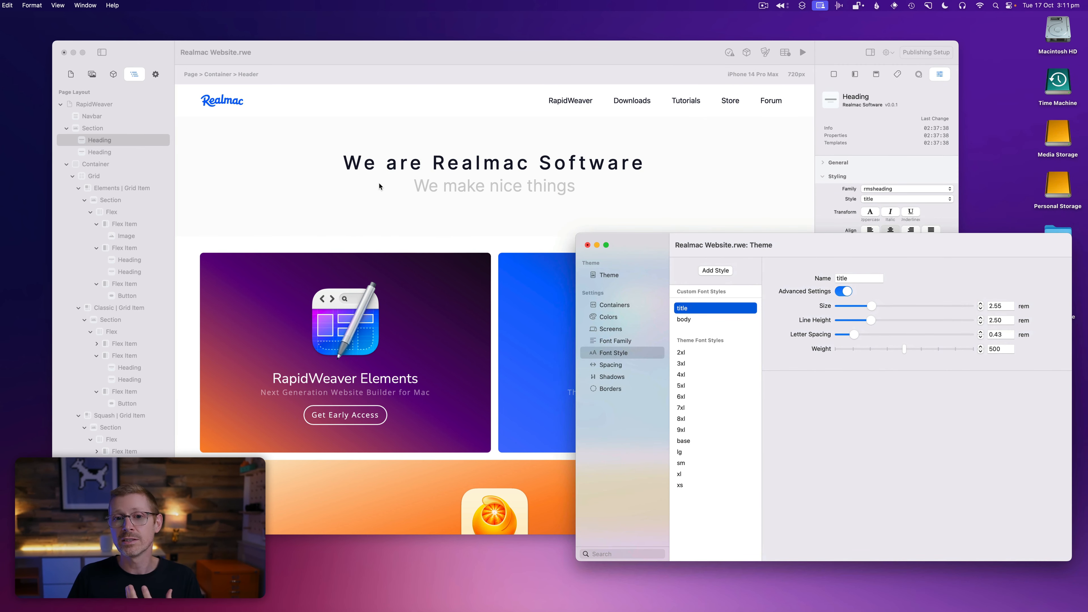
pyautogui.moveTo(867, 307); pyautogui.dragTo(887, 350)
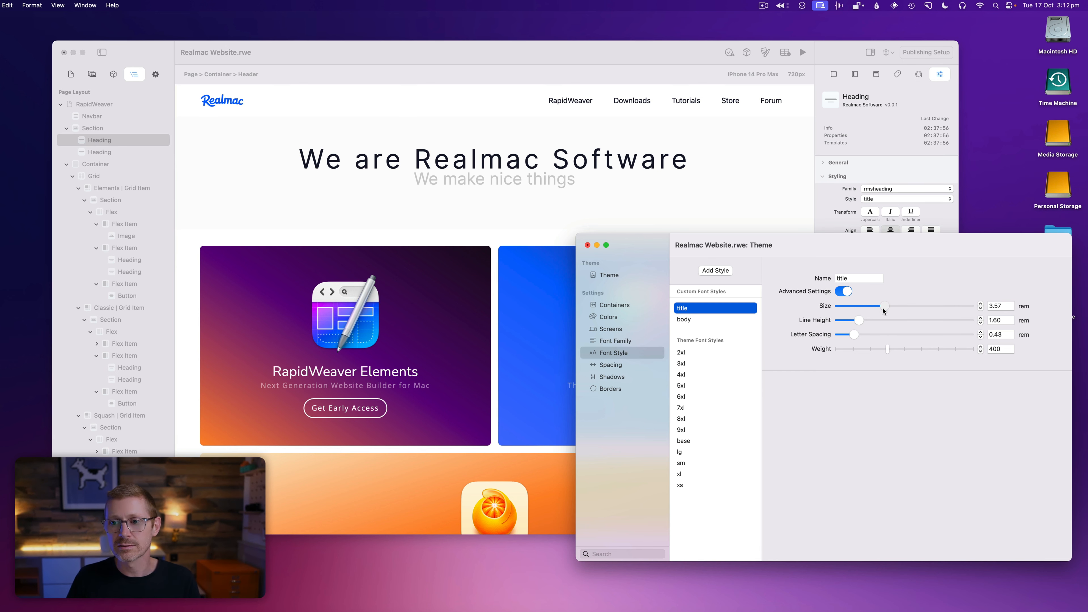
pyautogui.moveTo(884, 306); pyautogui.dragTo(884, 311)
# Step: Check the font family and style used by the Get Early Access button and the "We make nice things" heading
pyautogui.click(542, 217)
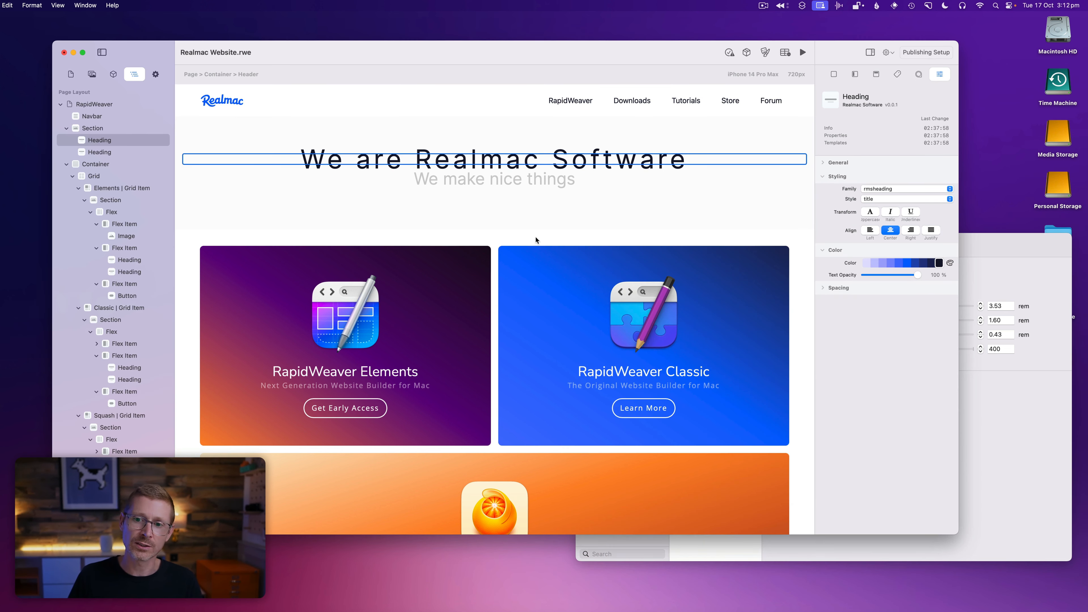
pyautogui.scroll(-5, 537, 238)
pyautogui.scroll(1, 543, 240)
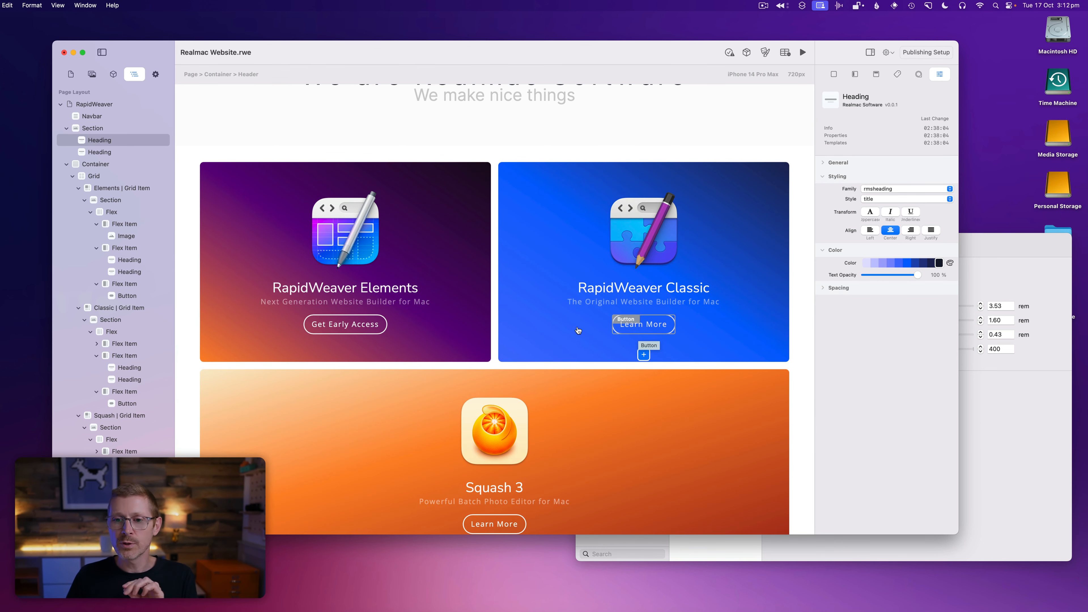
pyautogui.click(353, 331)
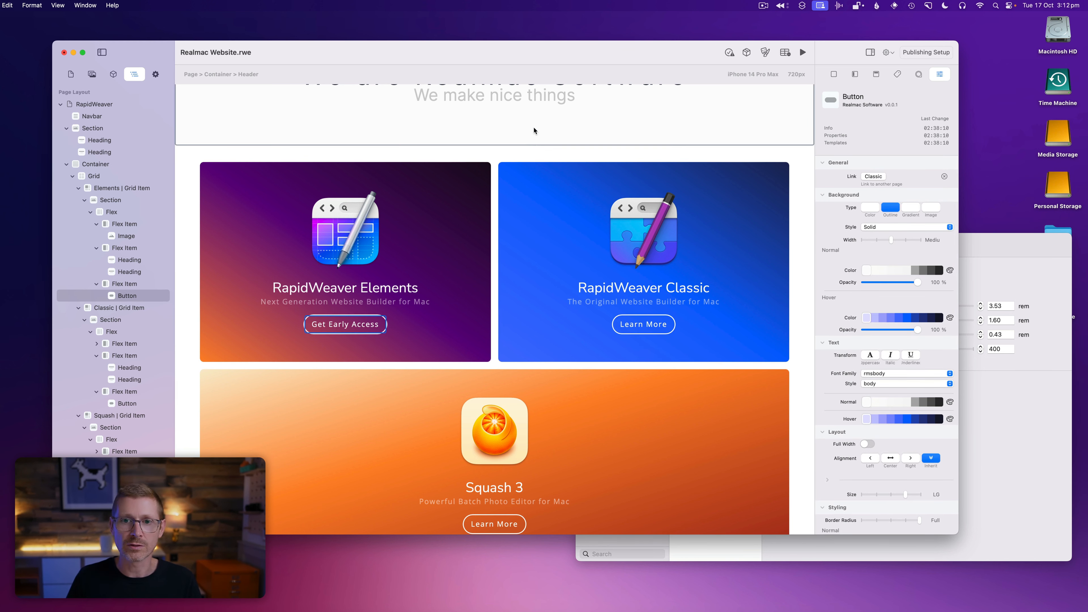
pyautogui.click(535, 98)
# Step: Add a custom font style named button to the theme and enable its advanced settings
pyautogui.click(995, 260)
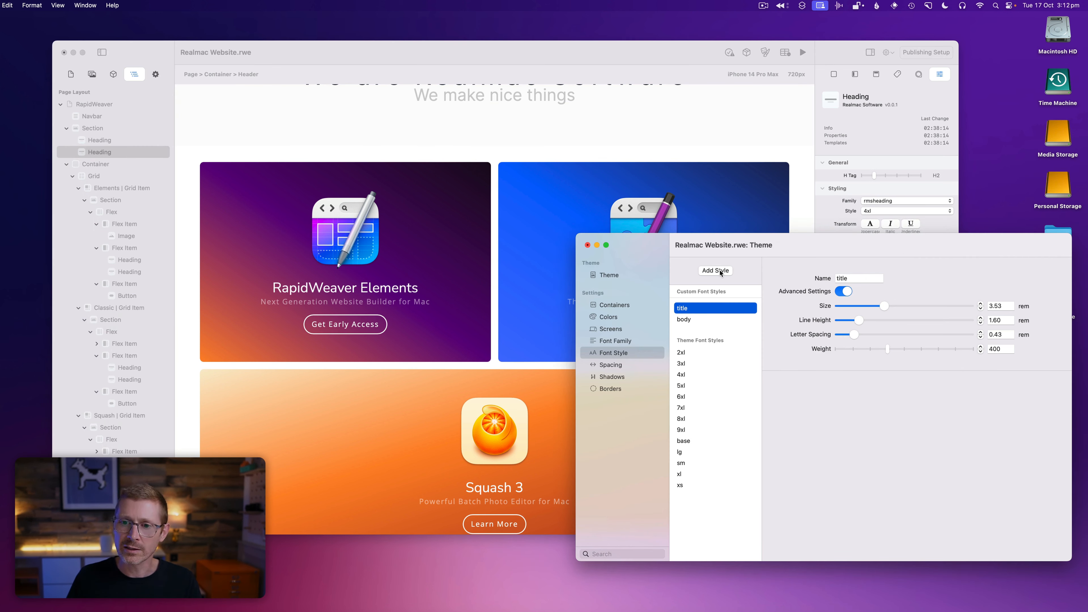
pyautogui.click(720, 271)
pyautogui.doubleClick(850, 281)
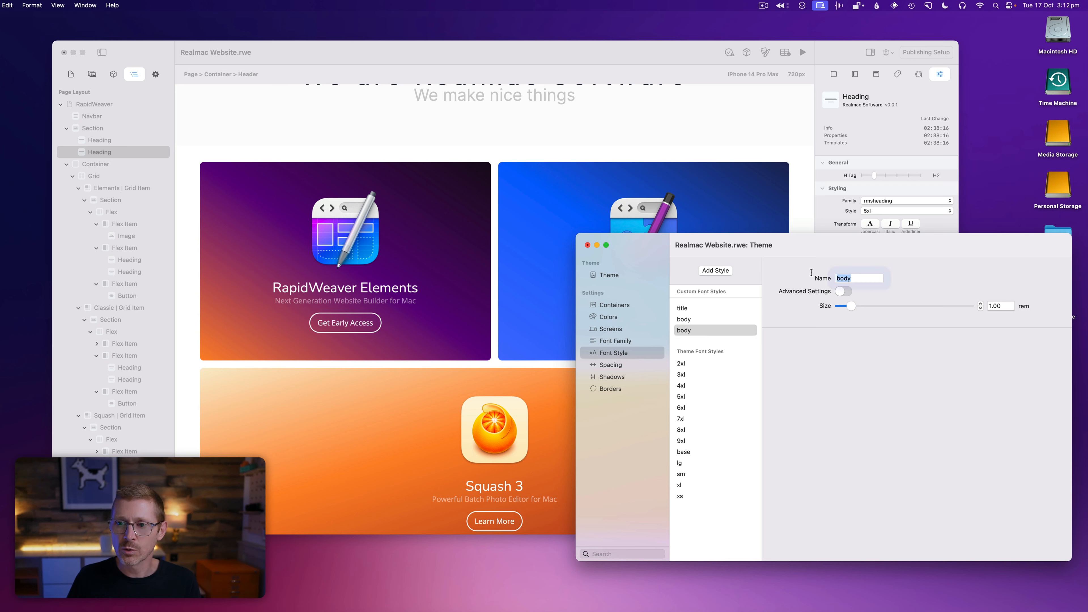
pyautogui.write('button')
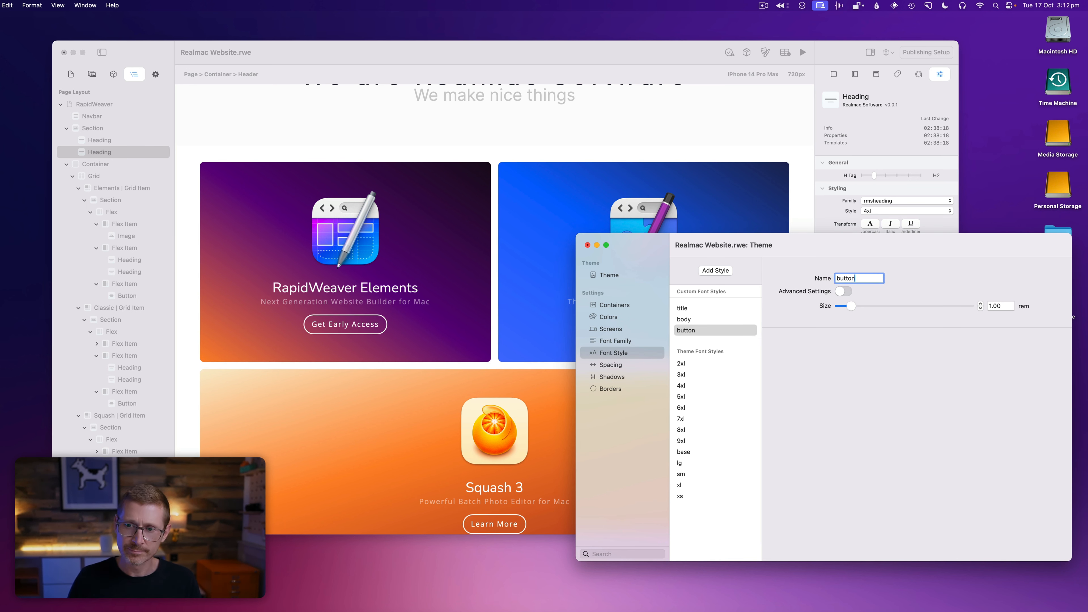
pyautogui.press('Return')
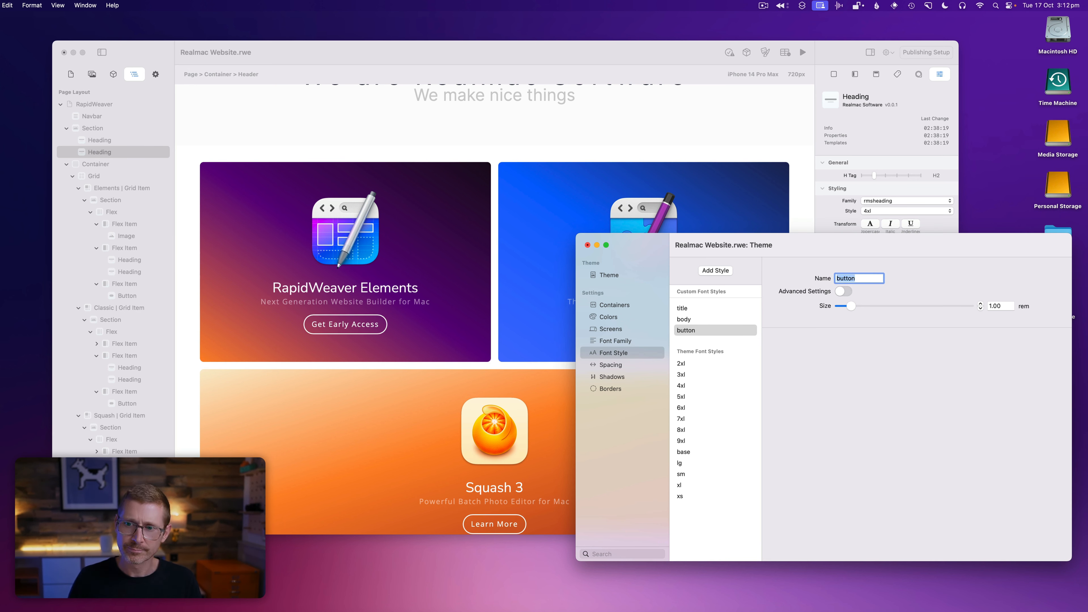
pyautogui.click(839, 292)
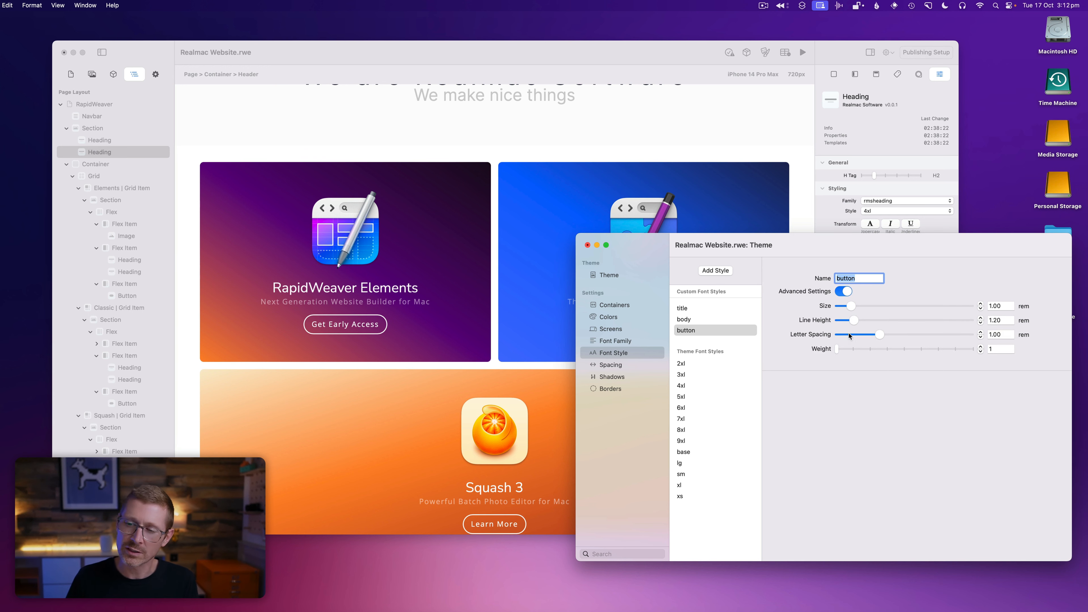
# Step: Apply the button font style to the Get Early Access button and the RapidWeaver Classic card's Learn More button
pyautogui.click(365, 326)
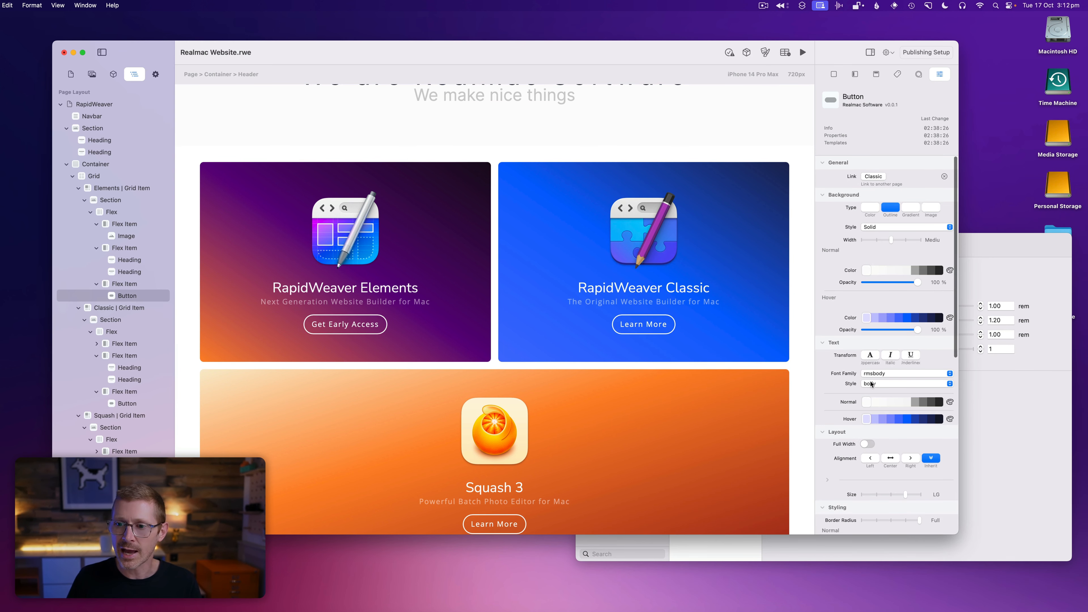
pyautogui.click(879, 381)
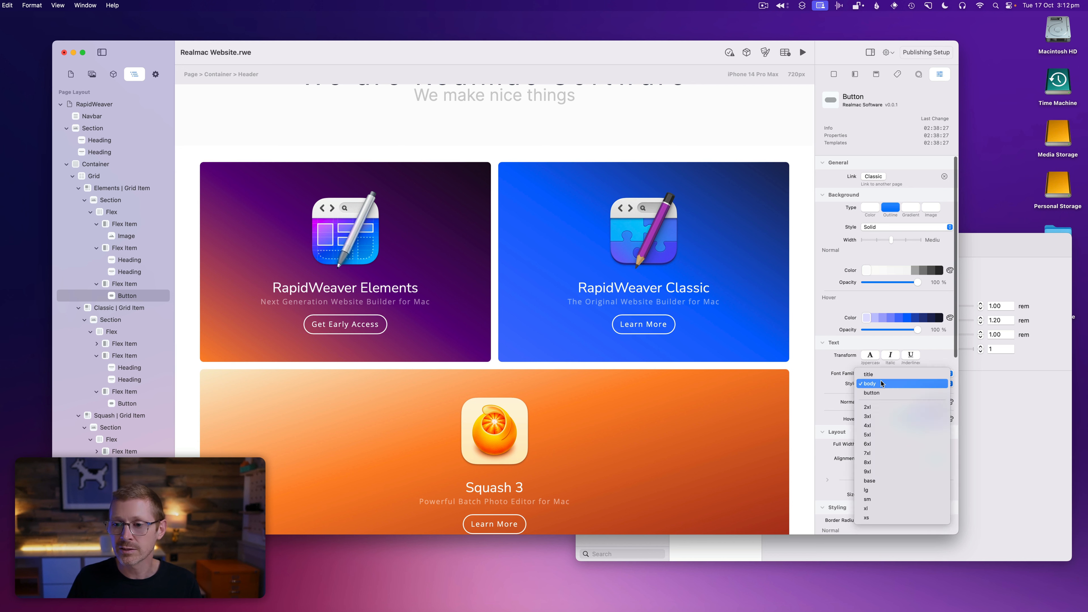
pyautogui.click(643, 324)
pyautogui.click(913, 383)
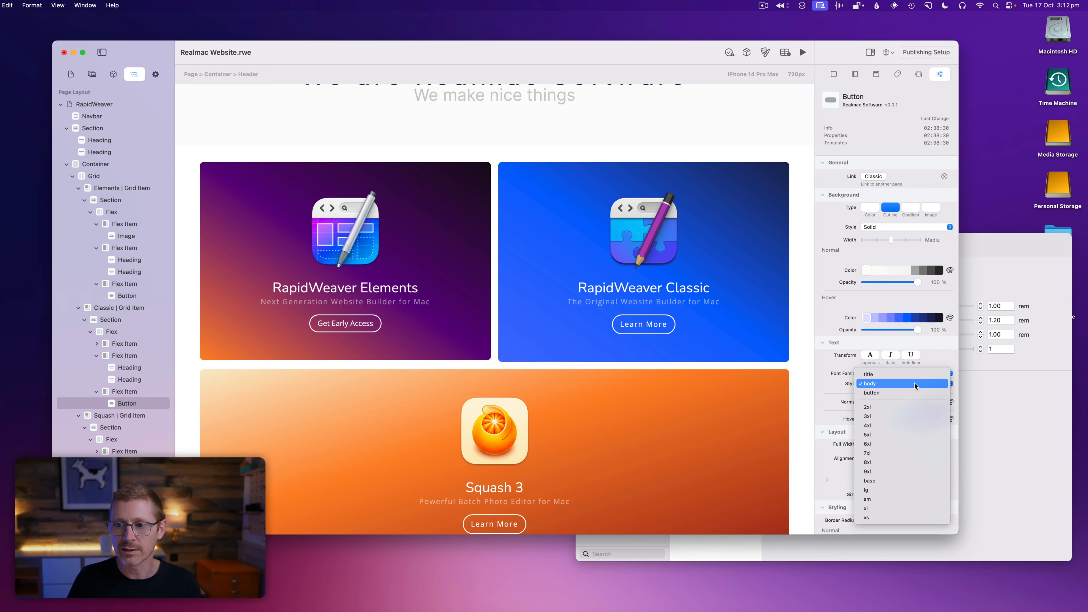
pyautogui.click(914, 383)
# Step: Apply the button font style to the Squash 3 card's Learn More button
pyautogui.click(522, 528)
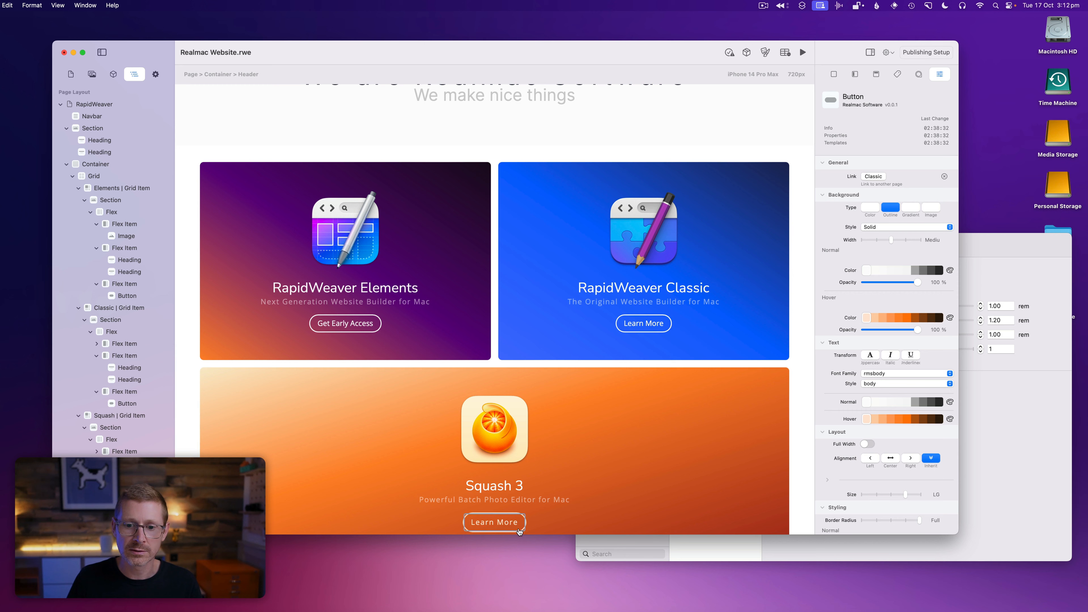
pyautogui.click(950, 382)
pyautogui.click(882, 393)
# Step: Apply the button font style to the Get Elements button under "Are you ready for the Future?"
pyautogui.scroll(-3, 534, 357)
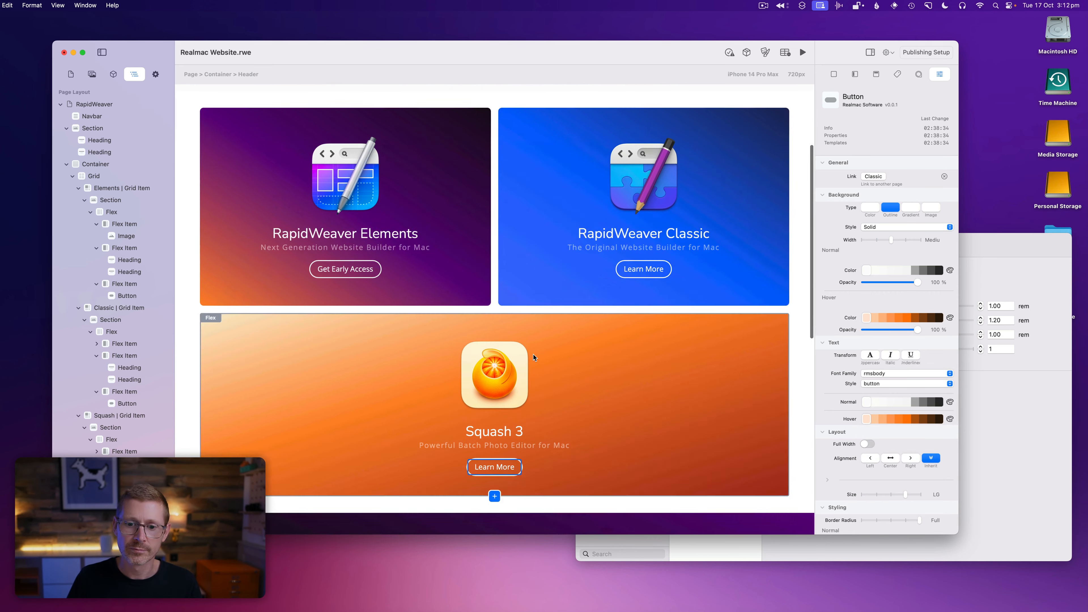
pyautogui.scroll(-15, 534, 357)
pyautogui.click(496, 424)
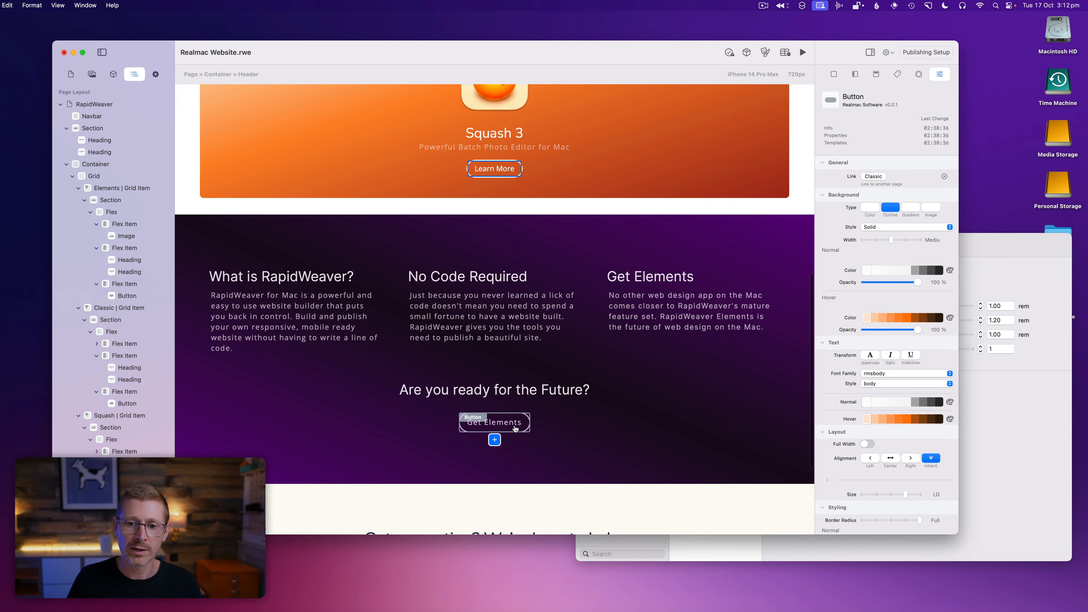
pyautogui.click(862, 383)
pyautogui.click(882, 393)
pyautogui.scroll(6, 603, 257)
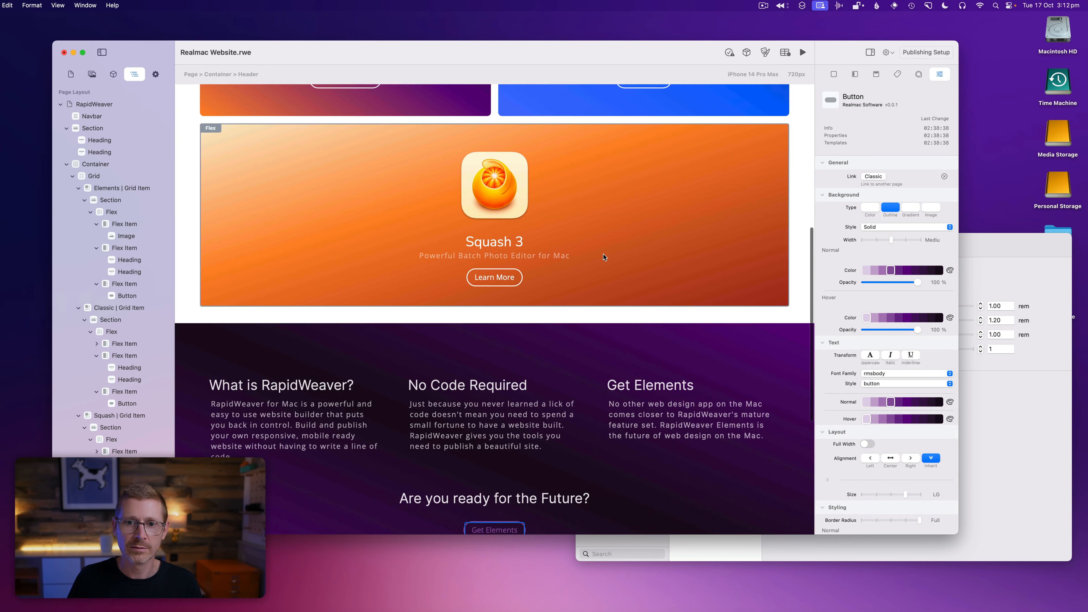
# Step: Set the custom button font style's line height to 1.12 rem, letter spacing to 1.02 rem and weight to 600
pyautogui.scroll(11, 603, 257)
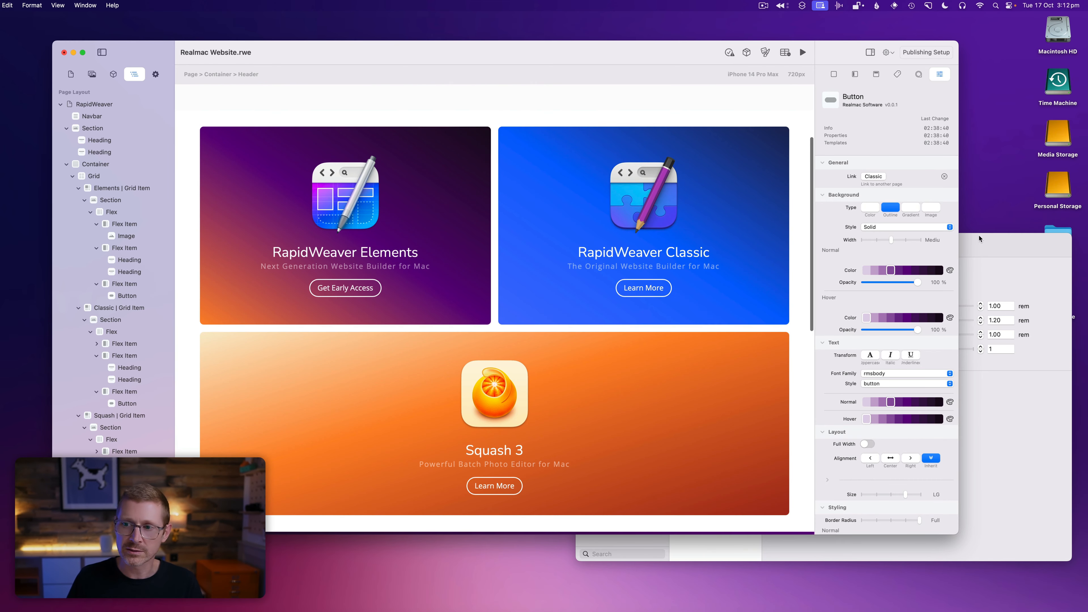
pyautogui.scroll(1, 647, 222)
pyautogui.scroll(-1, 647, 222)
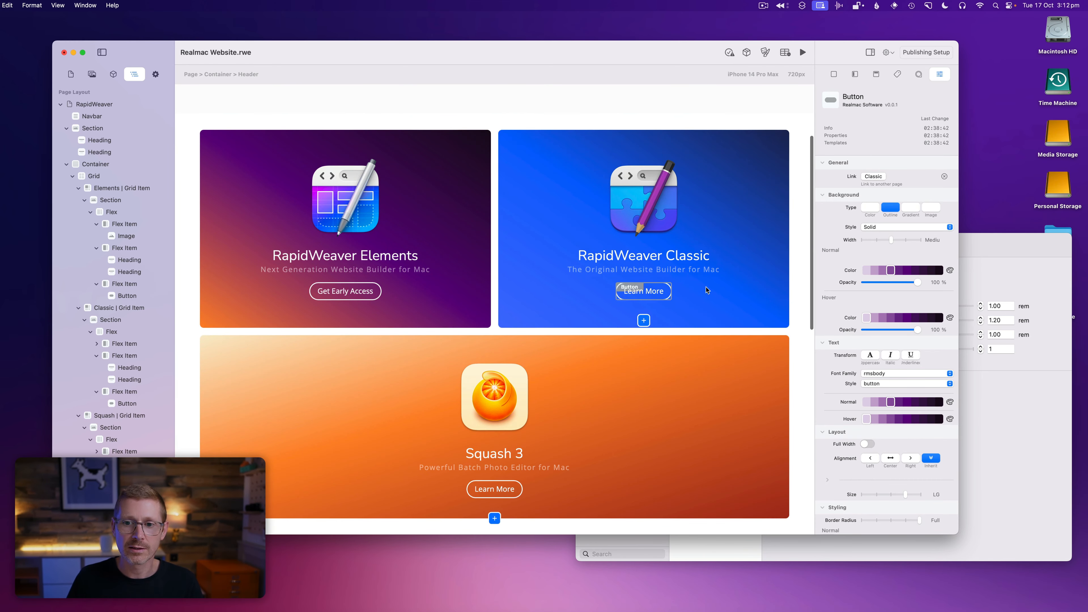
pyautogui.click(875, 374)
pyautogui.click(987, 262)
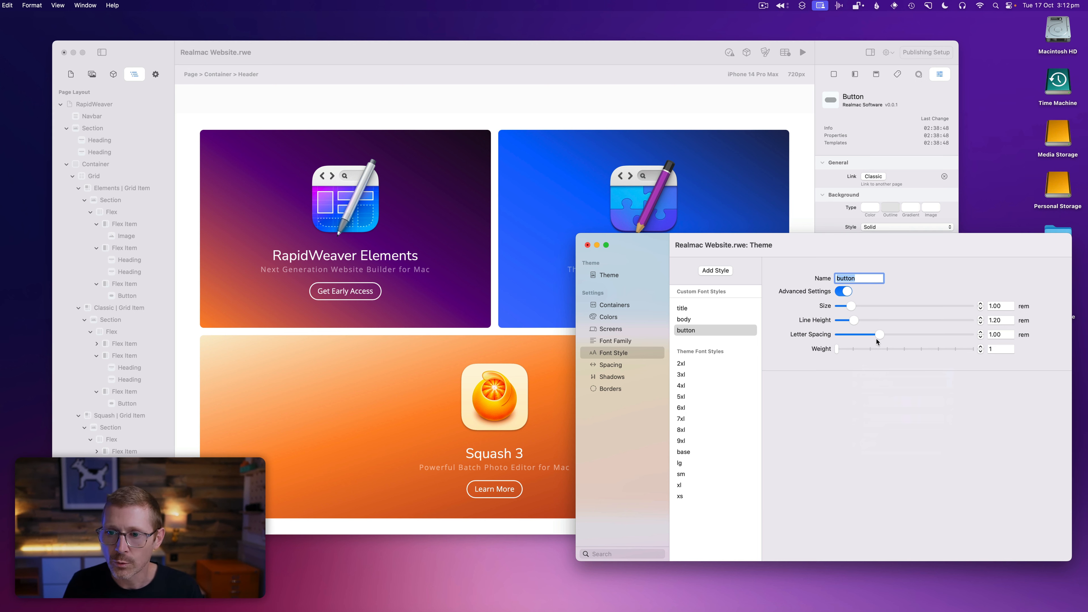
pyautogui.moveTo(800, 243); pyautogui.dragTo(863, 333)
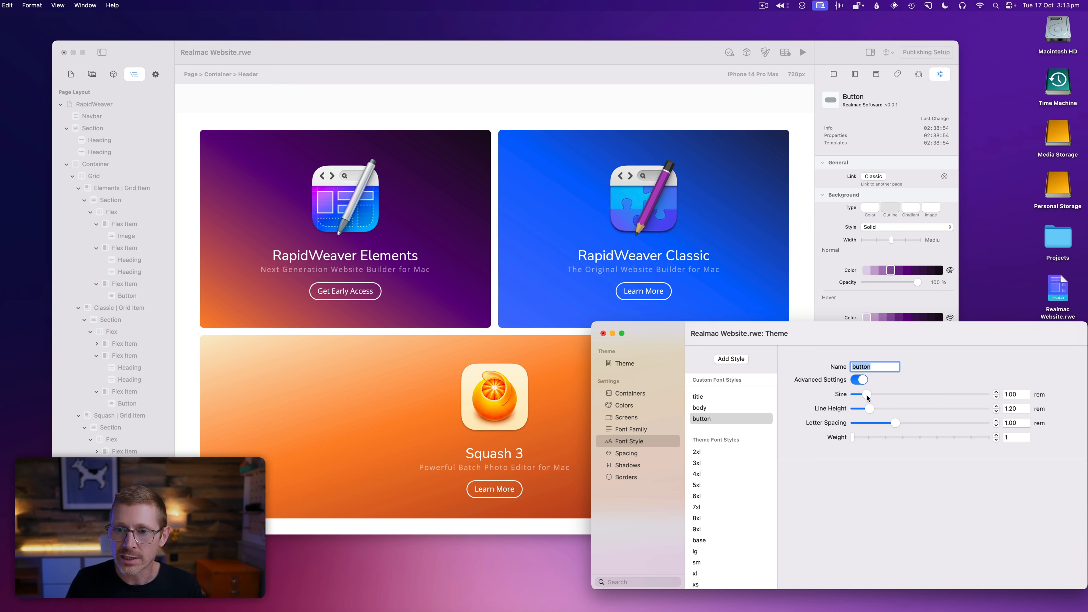
pyautogui.moveTo(867, 398); pyautogui.dragTo(946, 440)
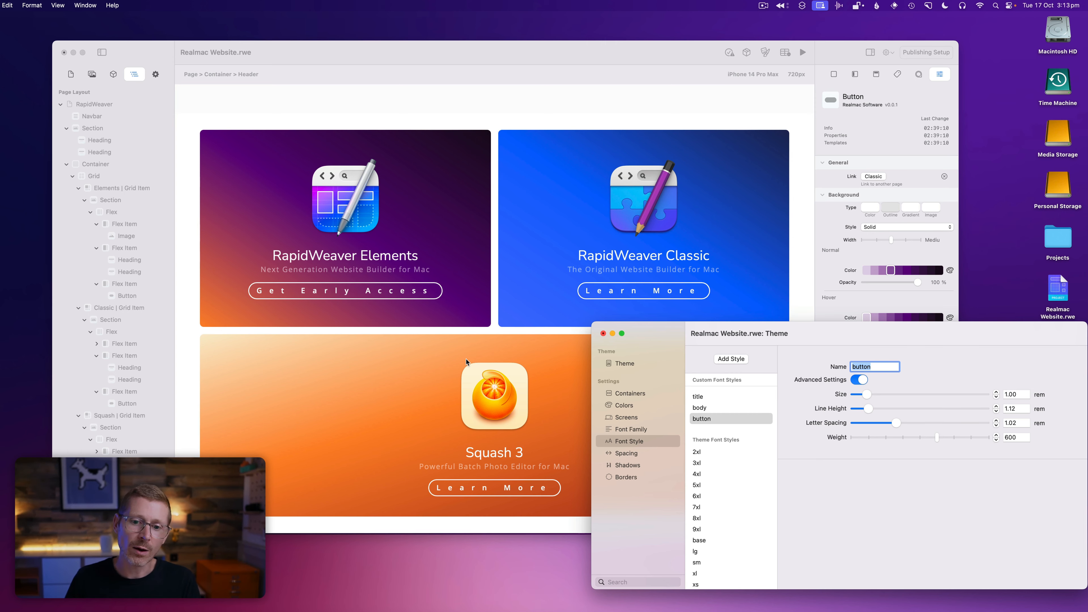
# Step: Adjust the button font style to size 1.09 rem, line height 1.63 rem and letter spacing 0.48 rem
pyautogui.scroll(-10, 466, 361)
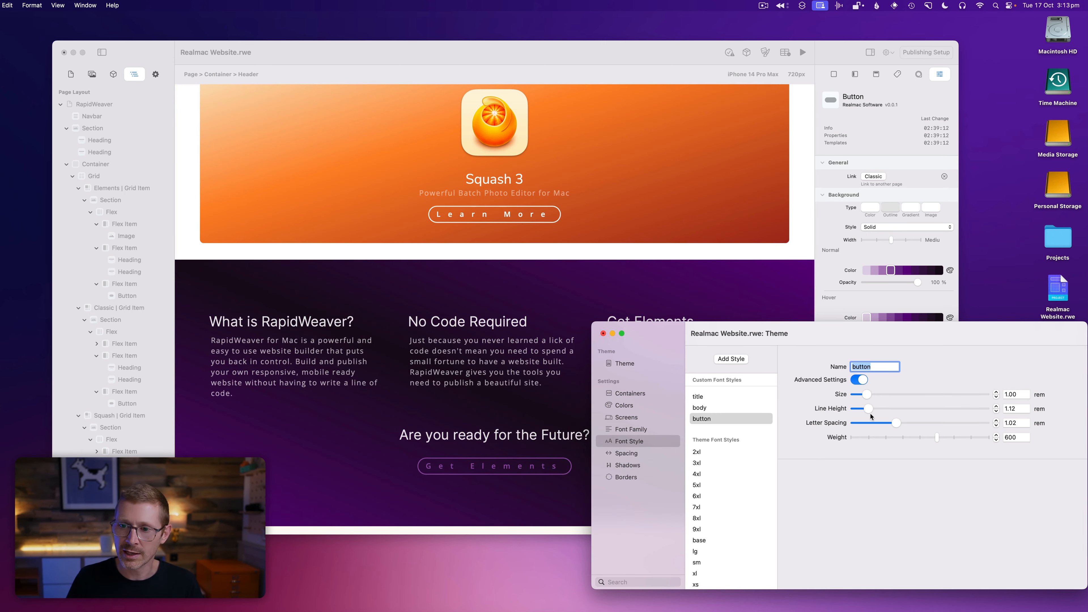
pyautogui.moveTo(900, 421); pyautogui.dragTo(872, 394)
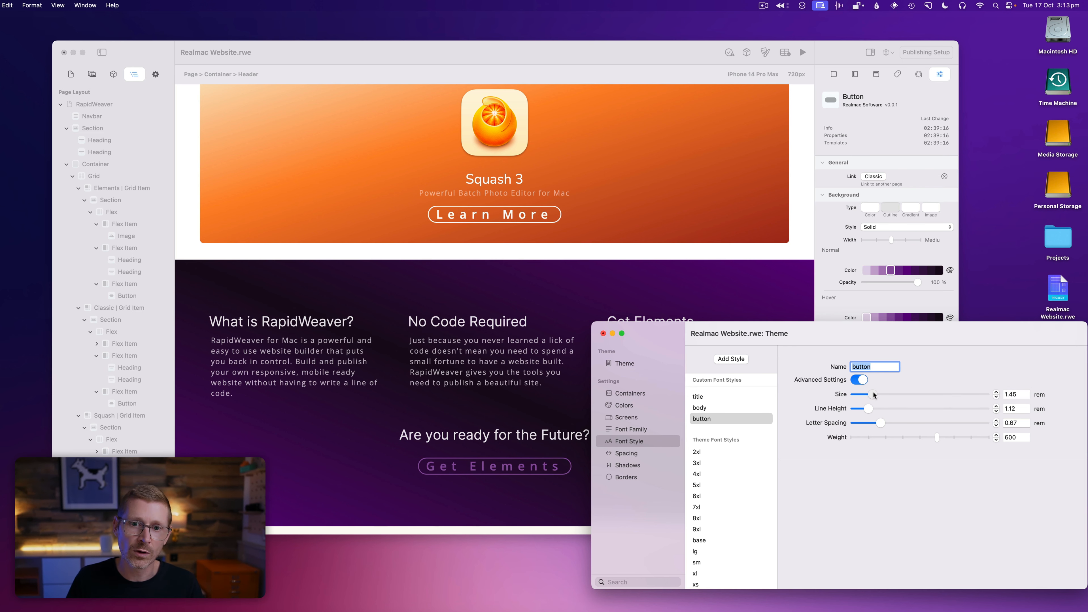
pyautogui.scroll(7, 467, 260)
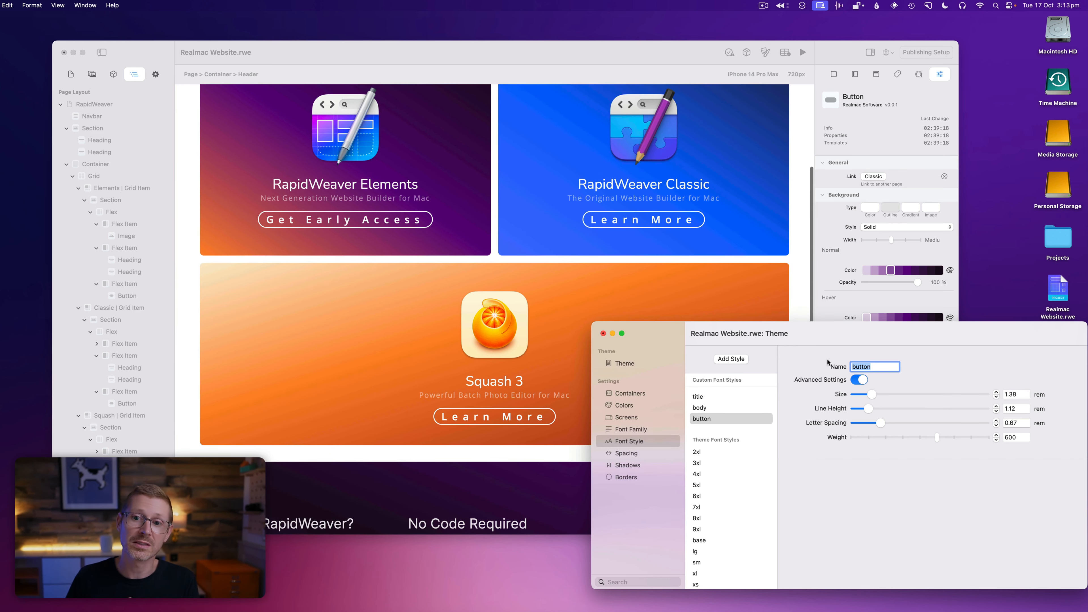
pyautogui.moveTo(870, 408); pyautogui.dragTo(868, 398)
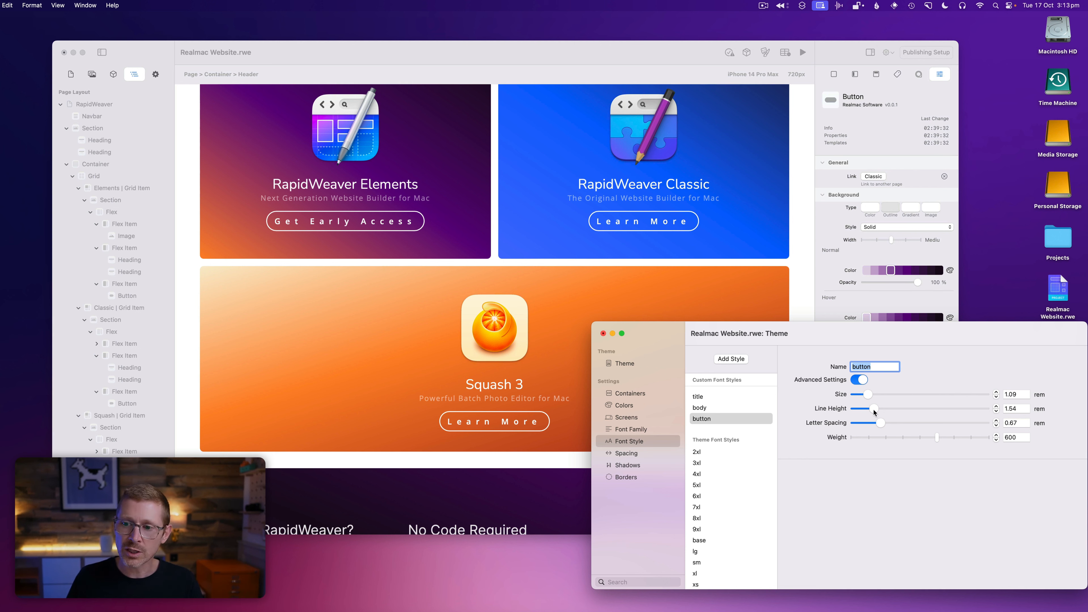
pyautogui.moveTo(866, 408); pyautogui.dragTo(874, 424)
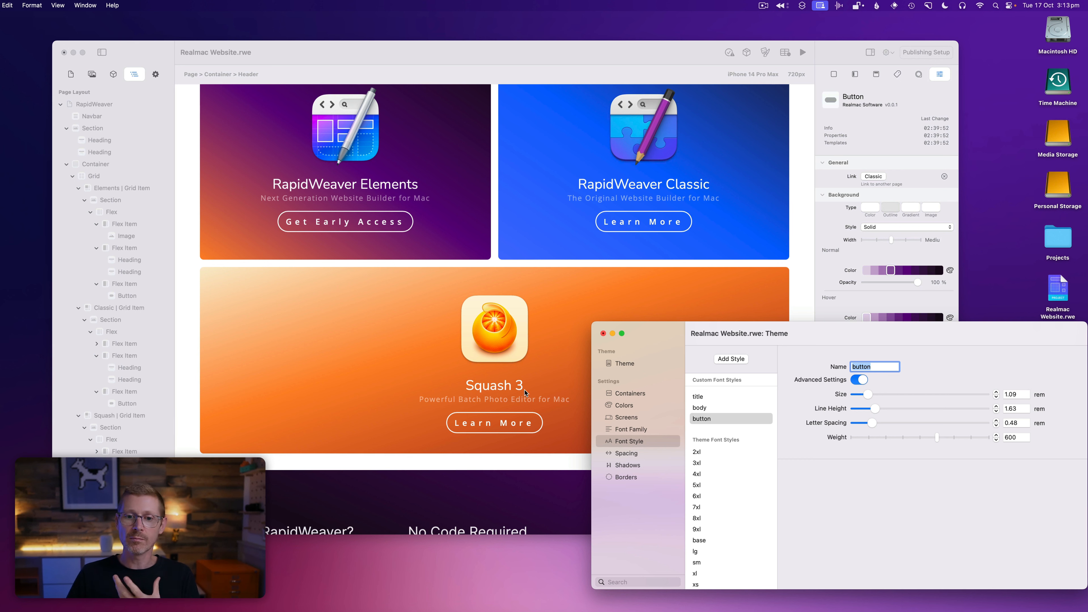
pyautogui.moveTo(918, 436)
pyautogui.mouseDown()
pyautogui.moveTo(890, 438)
pyautogui.moveTo(980, 441)
pyautogui.moveTo(934, 443)
pyautogui.mouseUp()
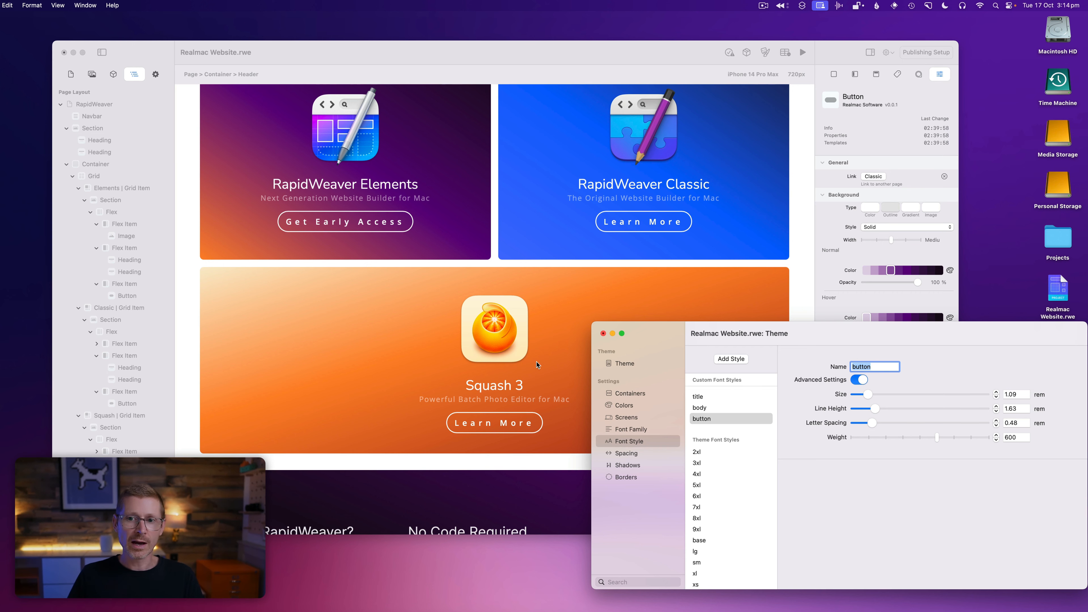
# Step: Check which font family and style the headings and paragraphs use in the three-column section below the Squash 3 card
pyautogui.scroll(-5, 503, 371)
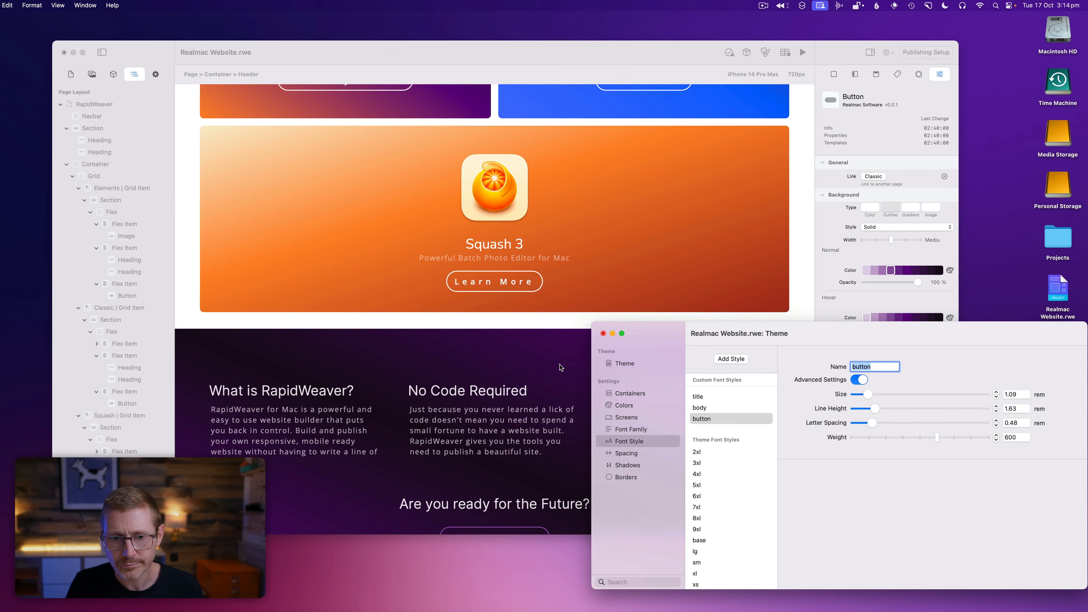
pyautogui.moveTo(663, 331); pyautogui.dragTo(677, 345)
pyautogui.click(543, 368)
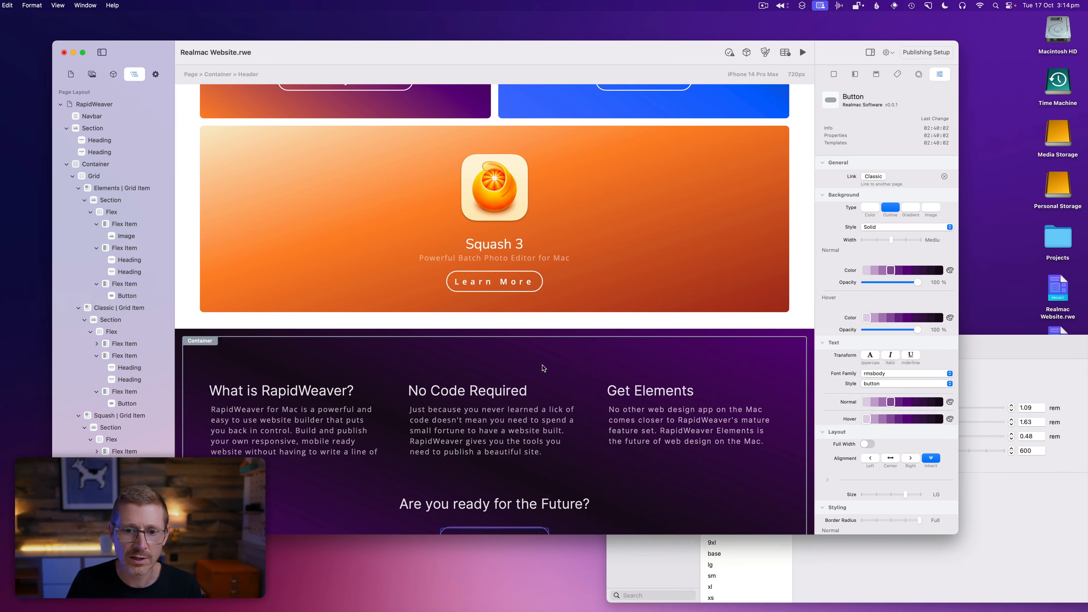
pyautogui.scroll(-2, 471, 355)
pyautogui.click(351, 341)
pyautogui.click(509, 342)
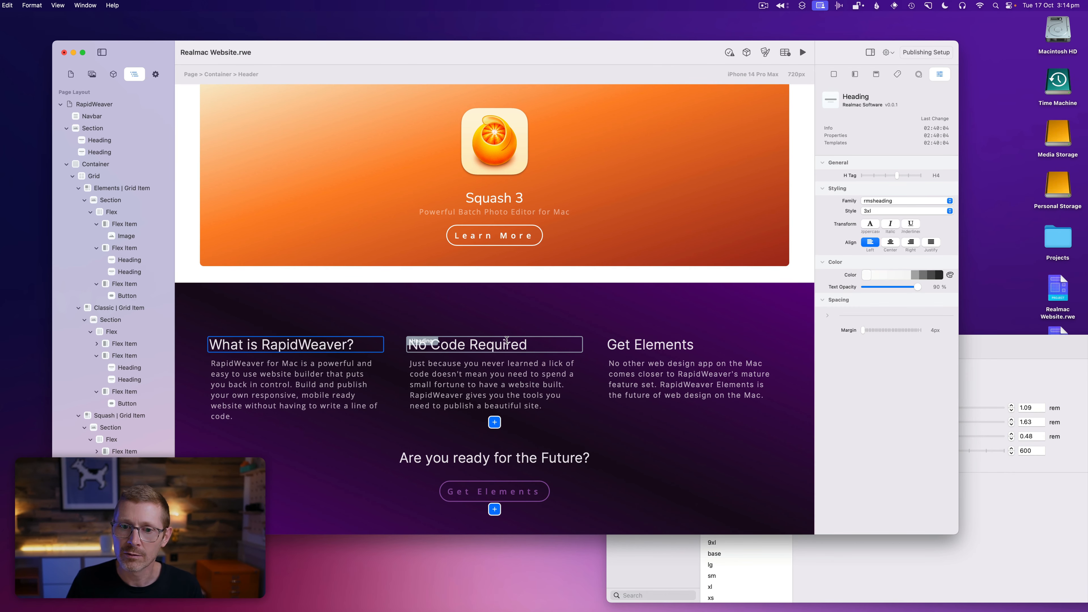
pyautogui.click(624, 339)
pyautogui.click(324, 382)
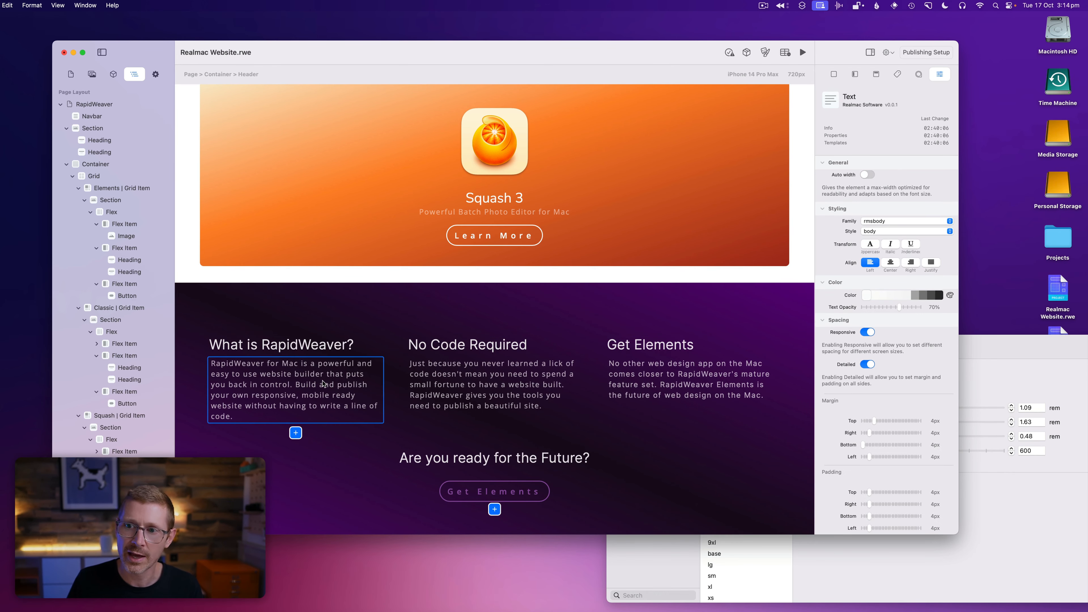
pyautogui.click(435, 385)
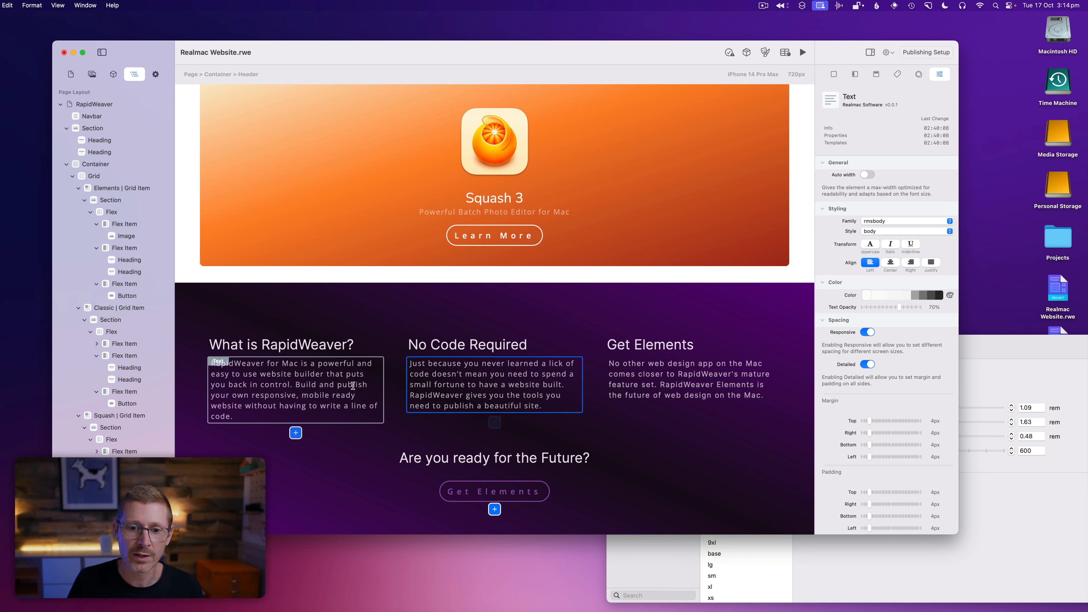
pyautogui.click(1004, 371)
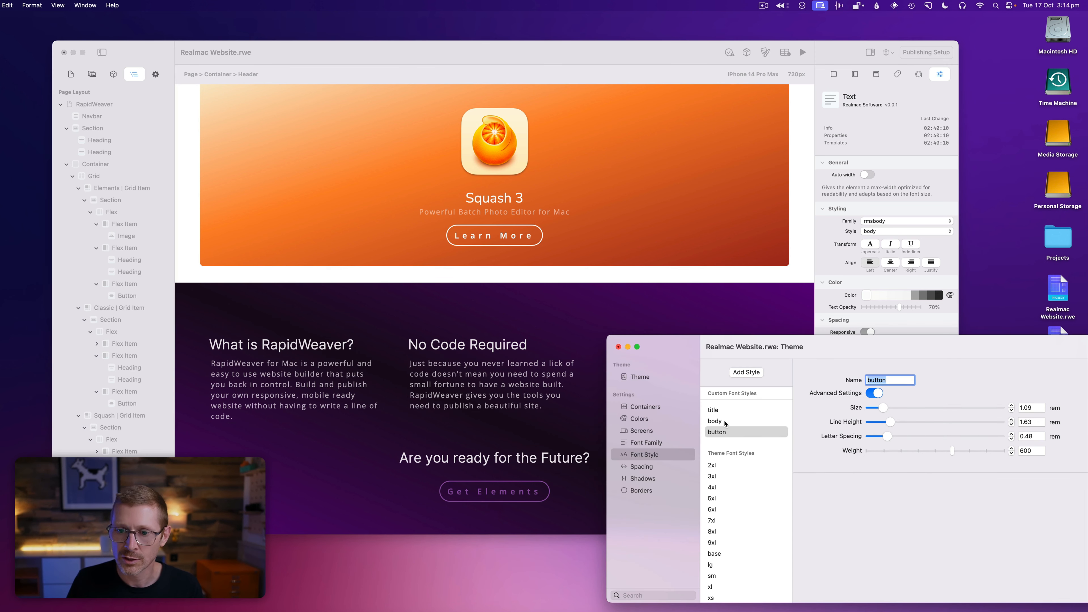
pyautogui.click(474, 378)
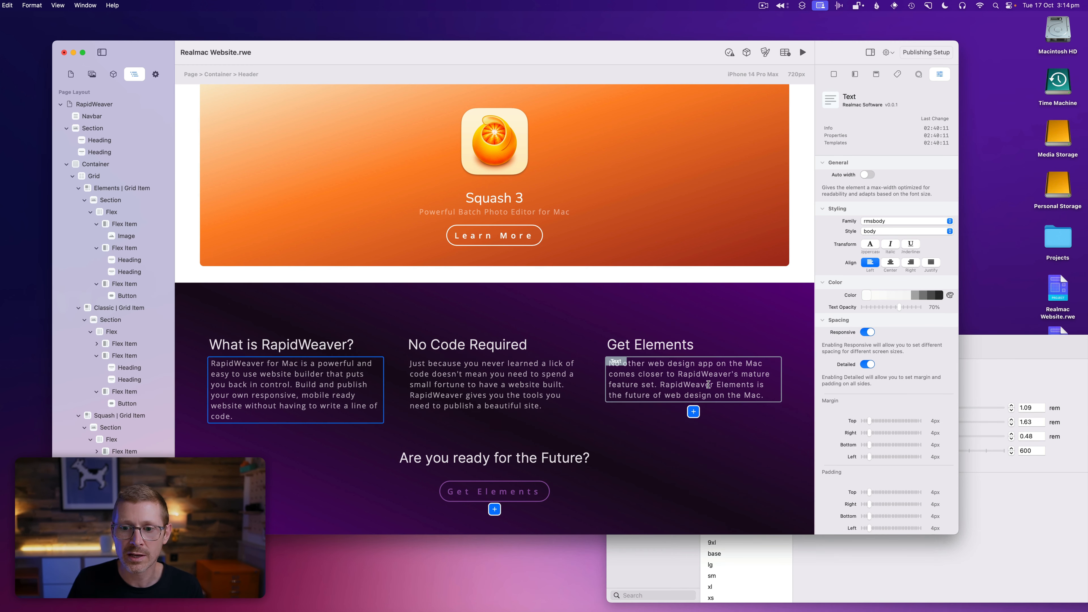
# Step: Set the custom body font style's size to 1.21 rem and line height to 1.81 rem in the theme settings
pyautogui.click(1054, 360)
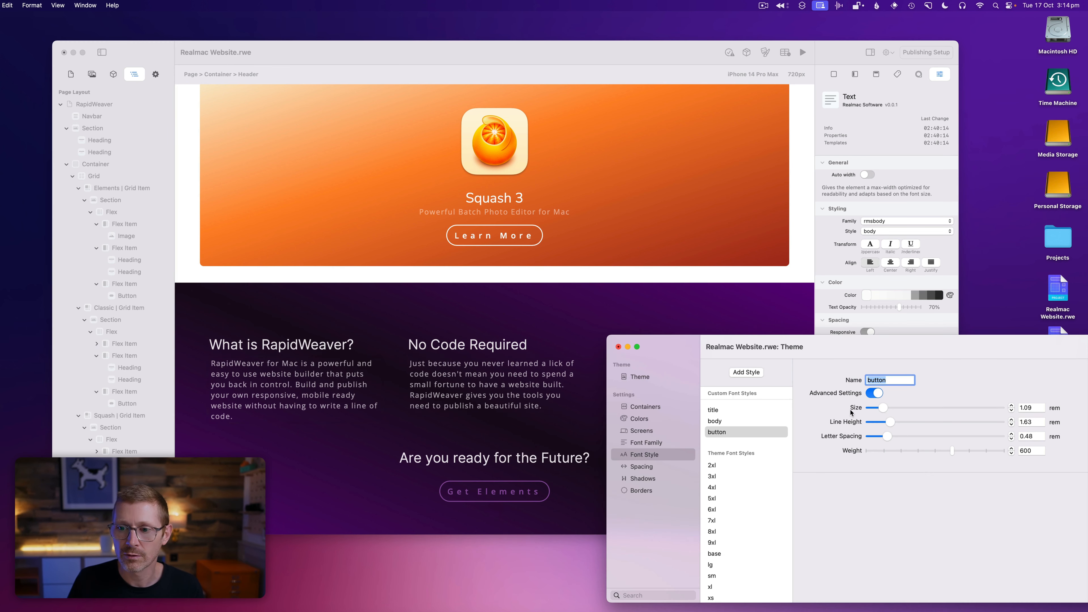
pyautogui.click(760, 421)
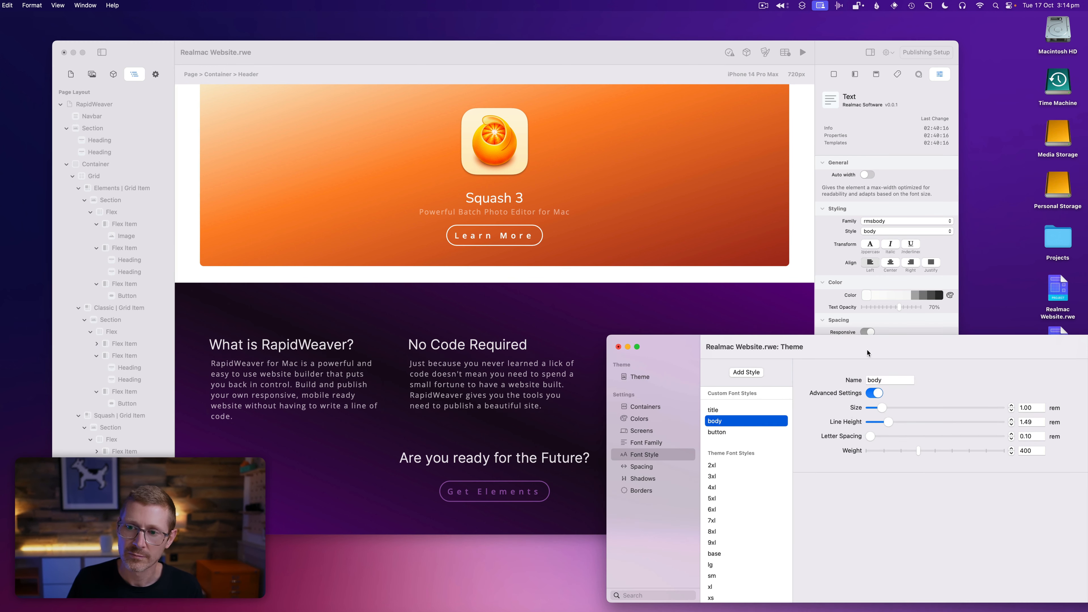
pyautogui.moveTo(867, 350); pyautogui.dragTo(898, 333)
pyautogui.moveTo(918, 393); pyautogui.dragTo(921, 394)
pyautogui.scroll(4, 541, 290)
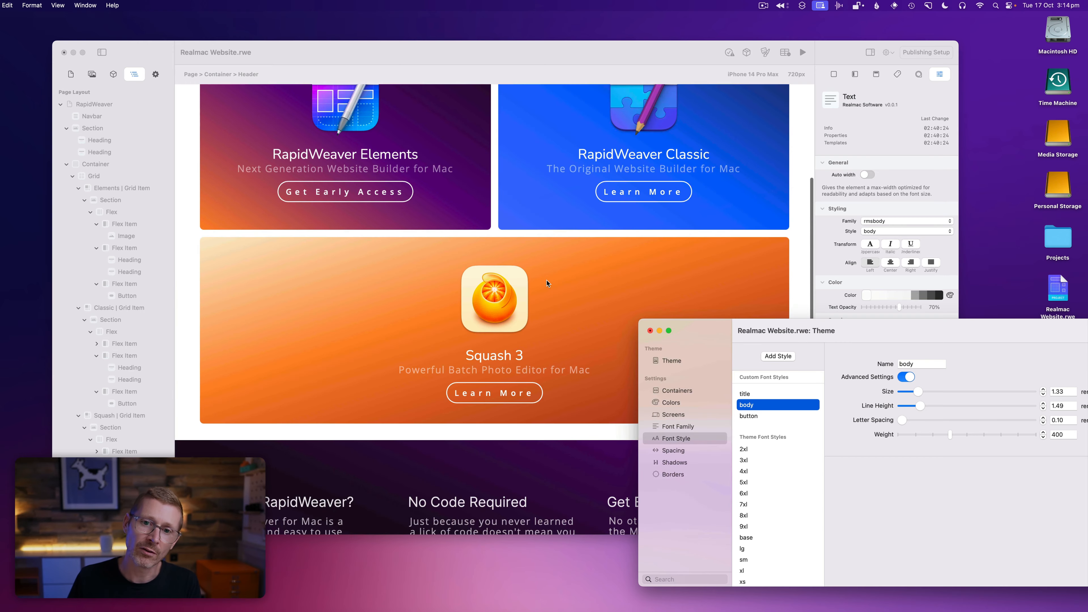
pyautogui.moveTo(917, 403)
pyautogui.mouseDown()
pyautogui.moveTo(927, 403)
pyautogui.moveTo(918, 392)
pyautogui.mouseUp()
pyautogui.scroll(-3, 530, 398)
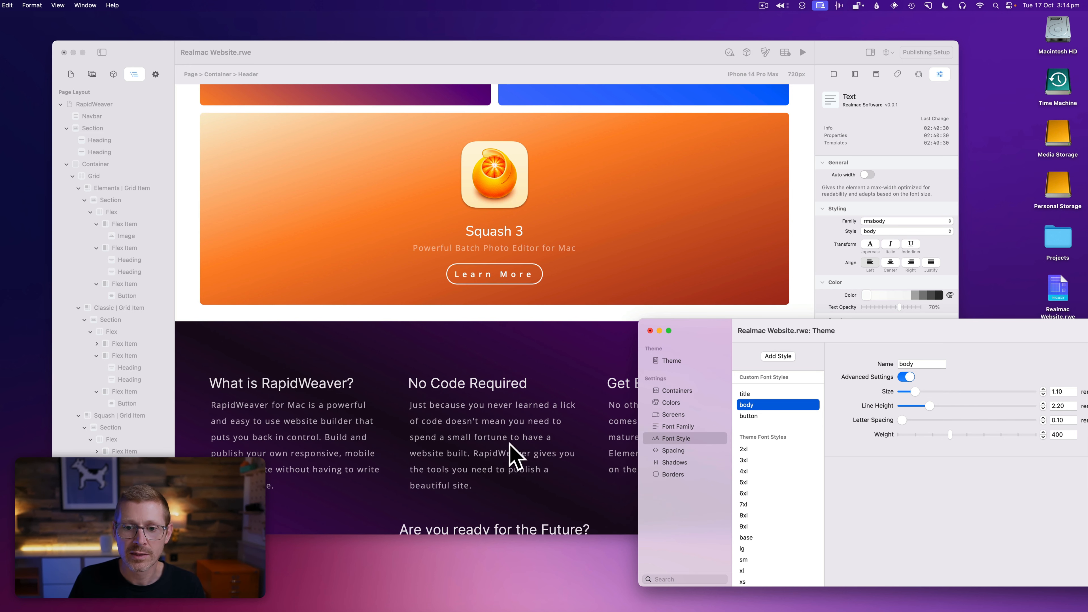
pyautogui.click(919, 407)
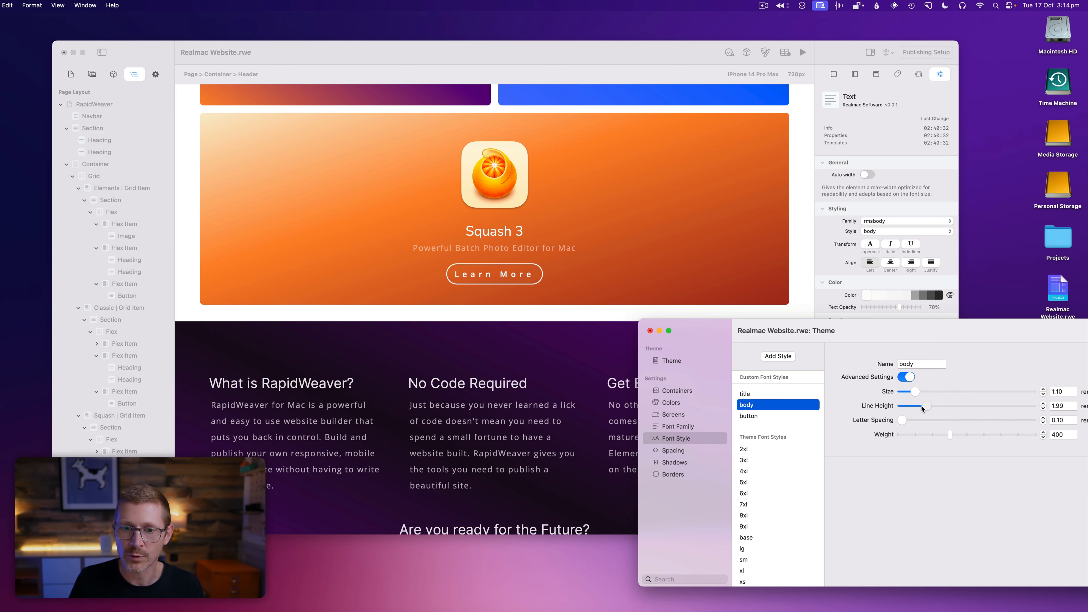
pyautogui.moveTo(910, 389); pyautogui.dragTo(900, 424)
pyautogui.scroll(-2, 274, 368)
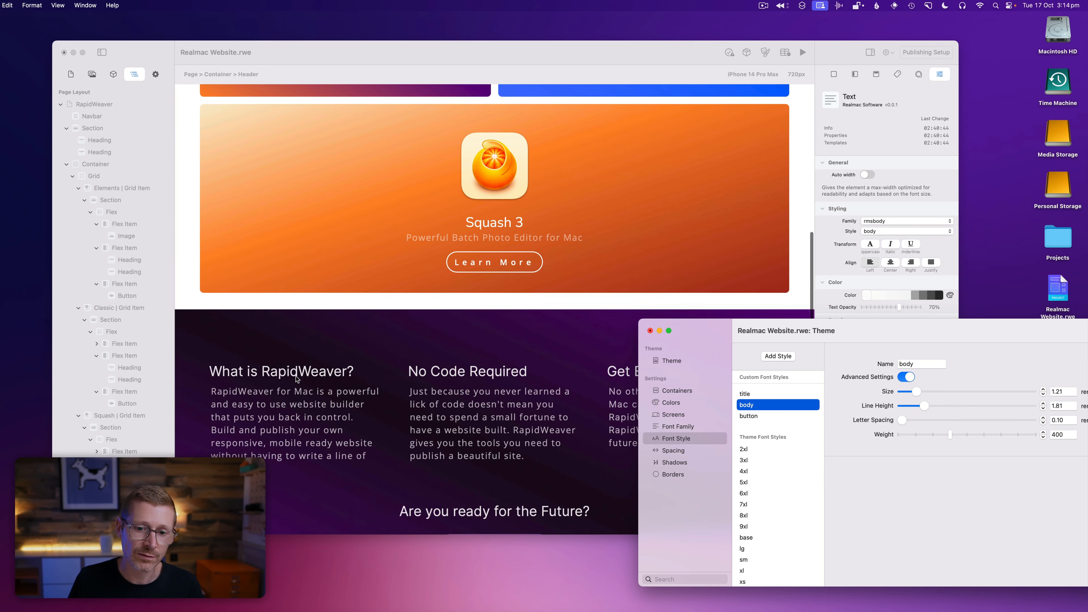
# Step: Change the font family of the "Are you ready for the Future?" heading to rmsserif
pyautogui.click(388, 363)
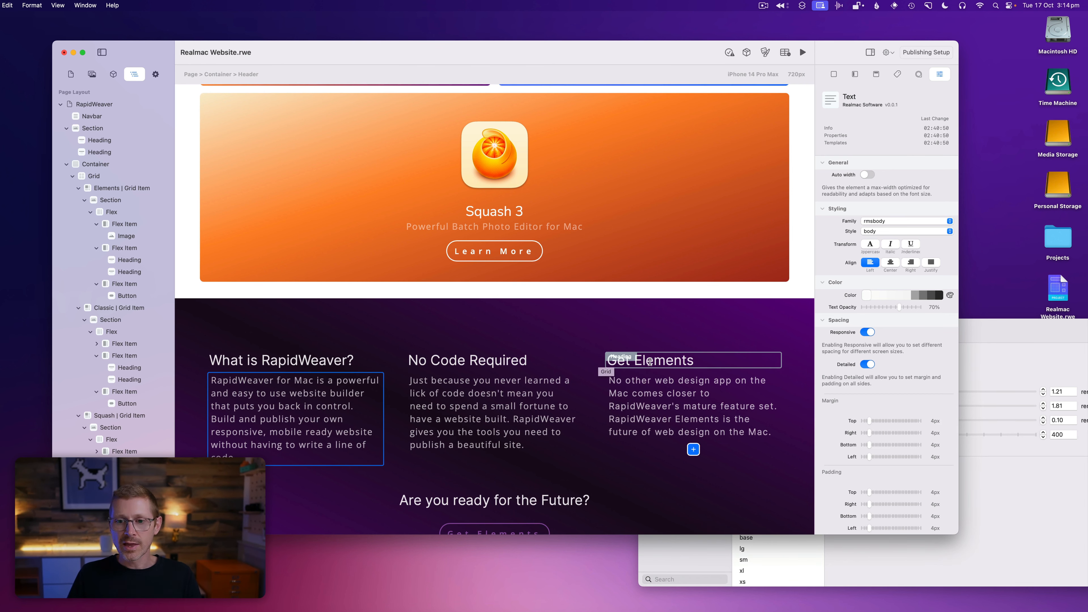
pyautogui.scroll(-3, 586, 373)
pyautogui.click(536, 425)
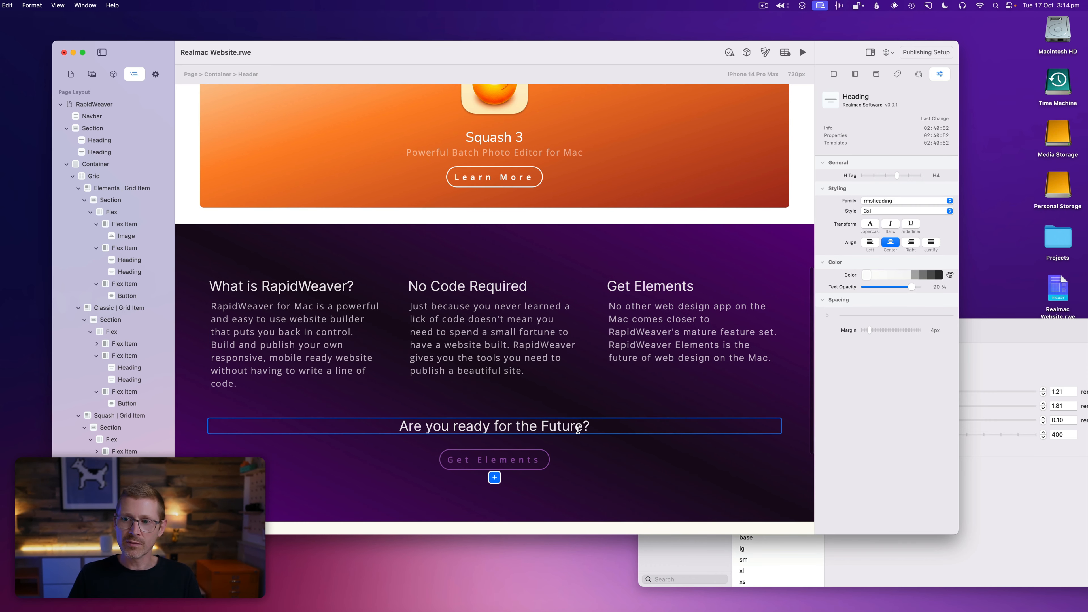
pyautogui.click(874, 202)
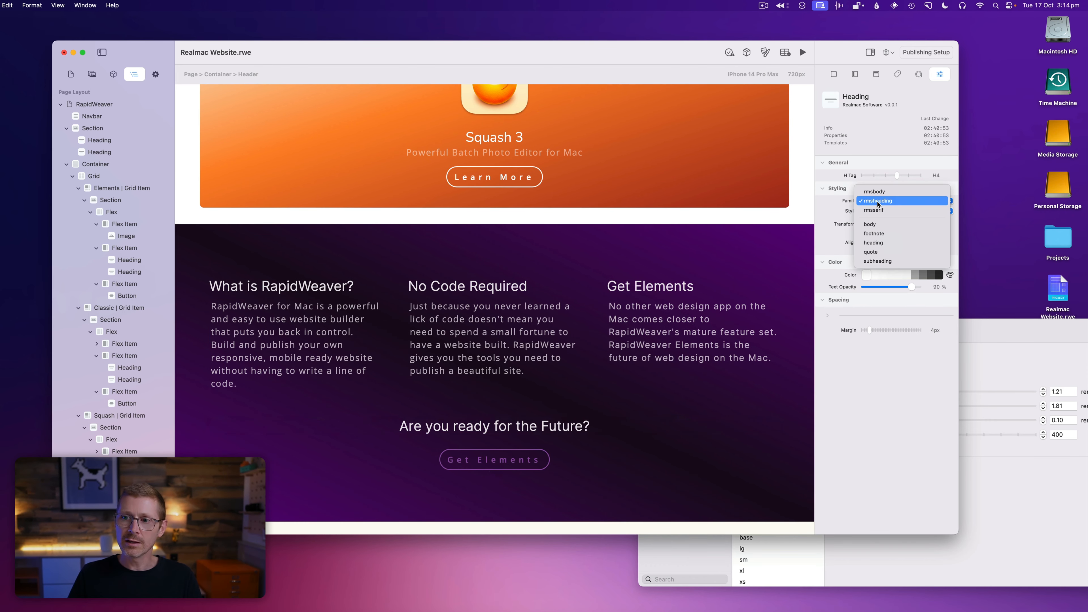
pyautogui.click(910, 201)
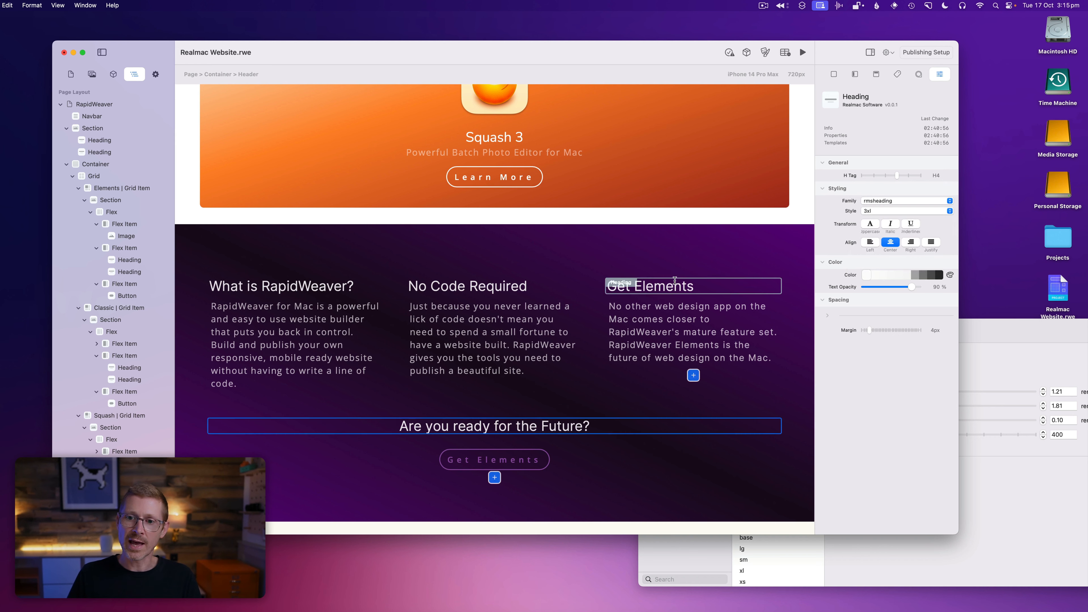
pyautogui.click(897, 201)
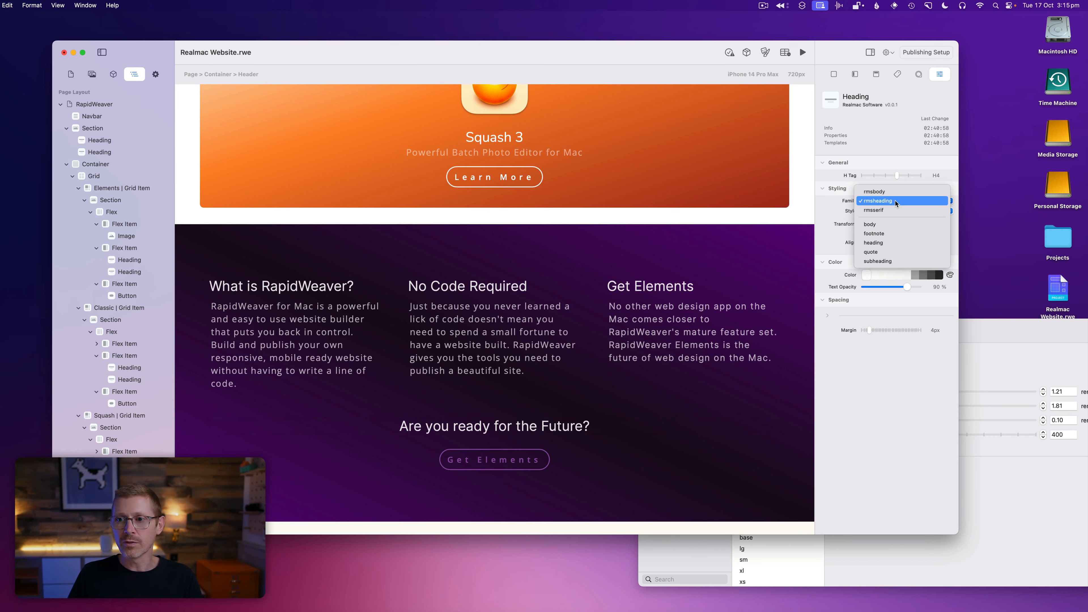
pyautogui.click(894, 208)
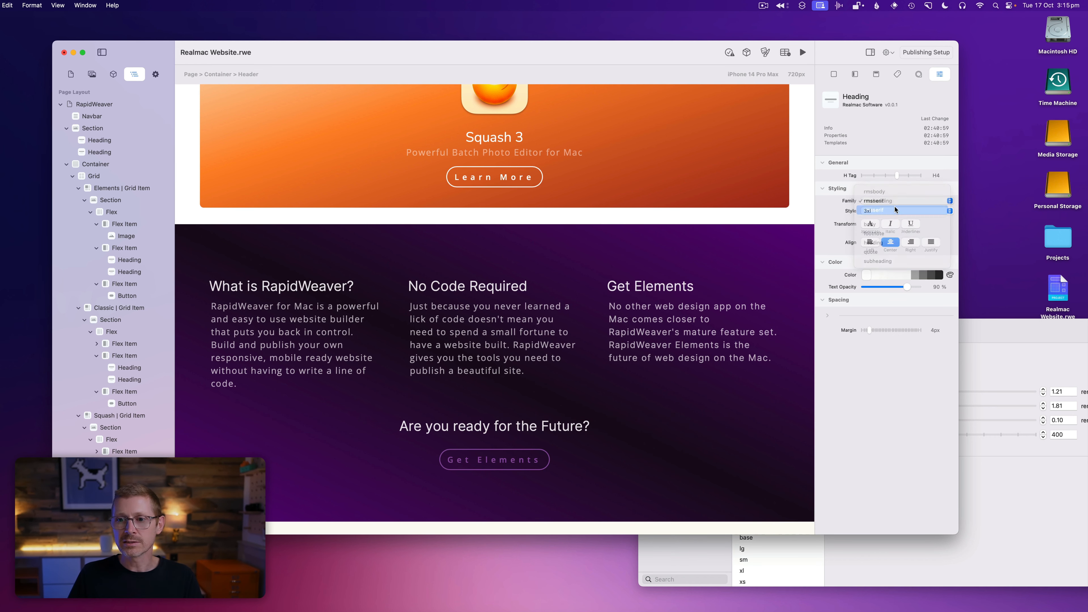
pyautogui.click(1022, 331)
pyautogui.click(773, 397)
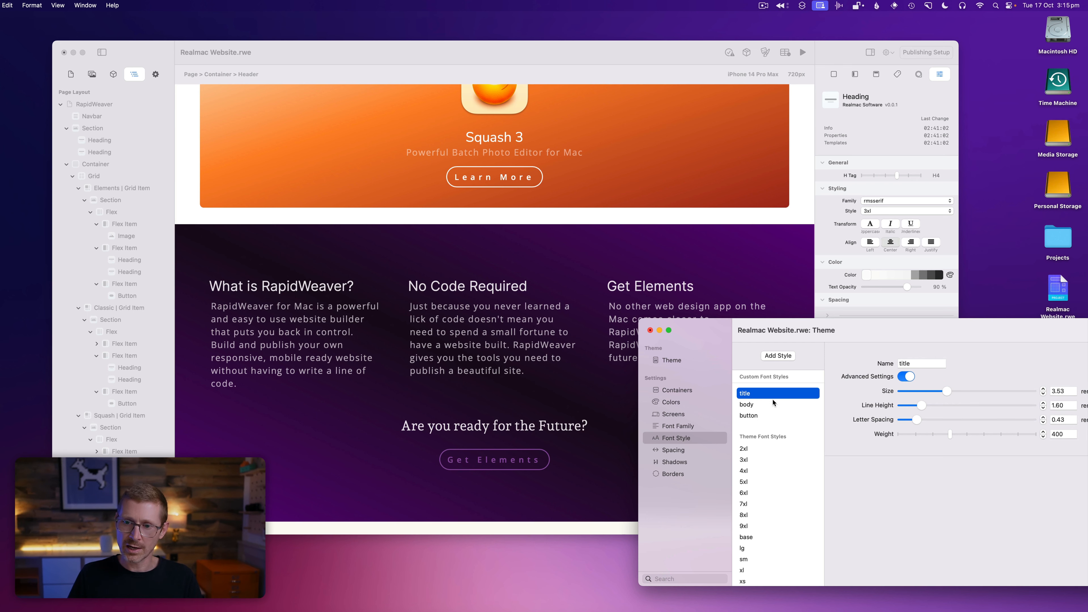
pyautogui.click(778, 355)
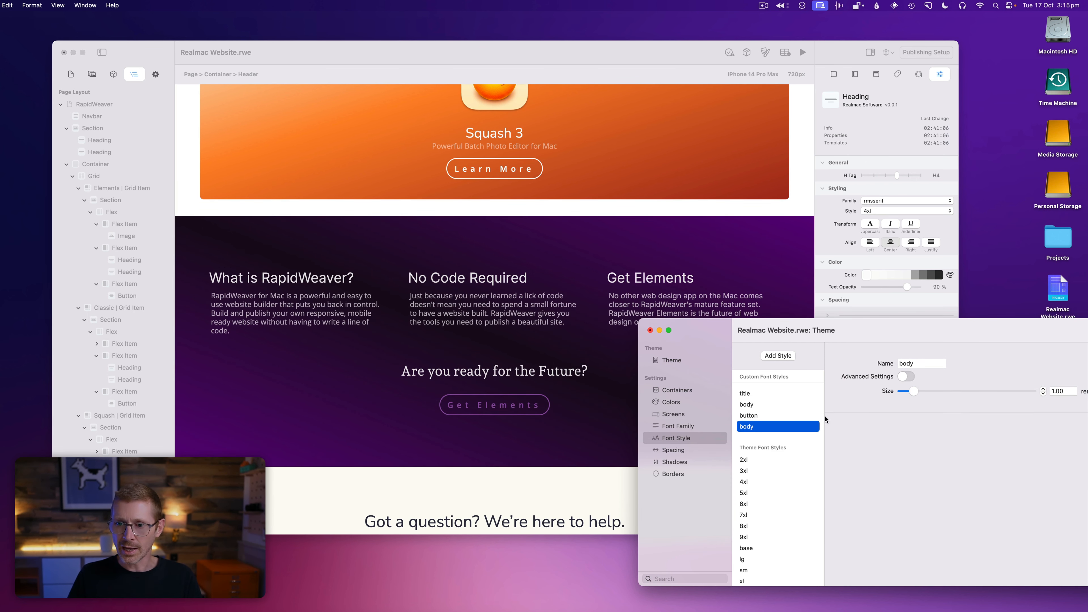
pyautogui.rightClick(797, 427)
pyautogui.click(823, 433)
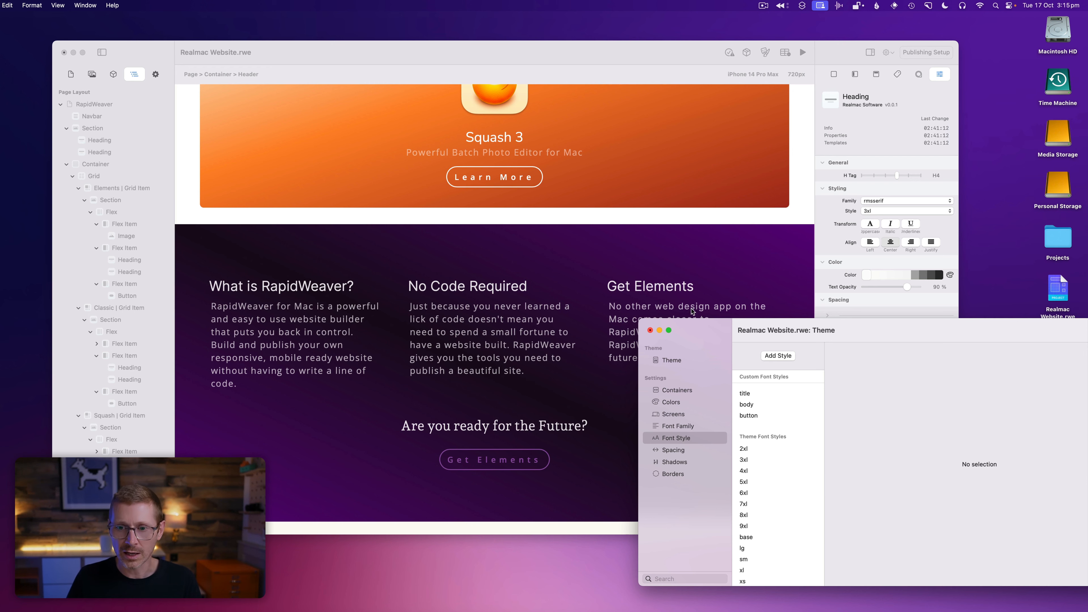
# Step: Check the Get Elements heading's font style and view the settings of the 3xl theme font style
pyautogui.click(728, 286)
pyautogui.click(975, 447)
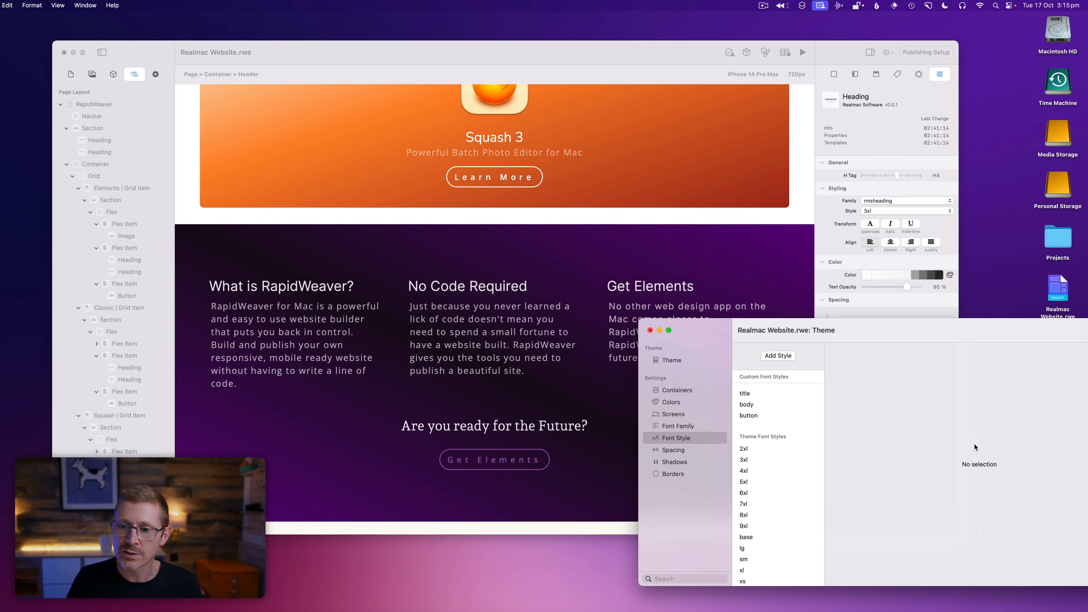
pyautogui.click(754, 458)
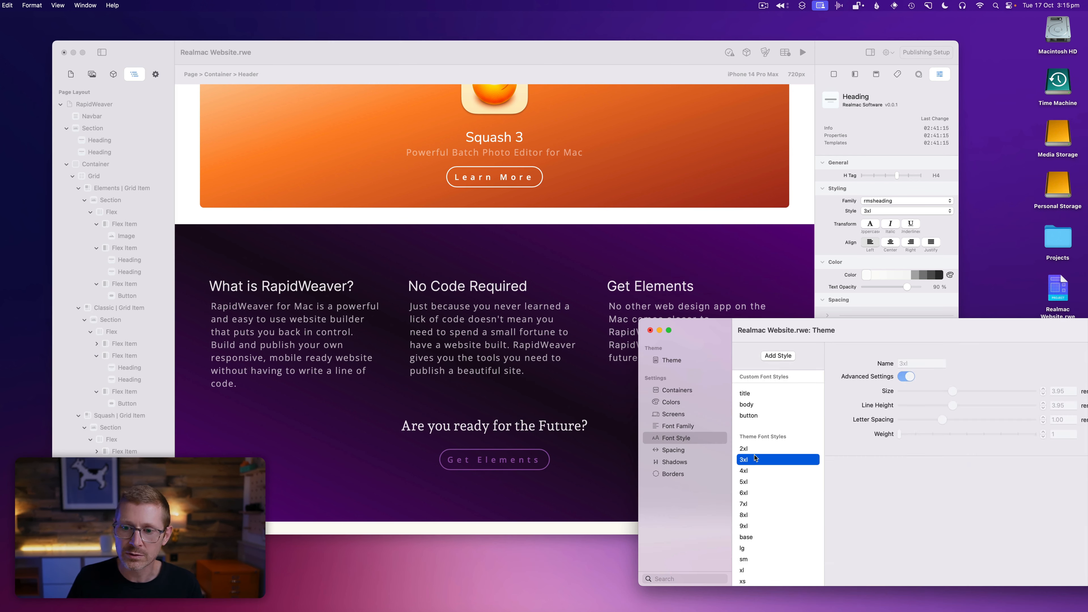
# Step: Add a custom override of the 3xl theme font style with size 1.88 rem, line height 2.06 rem and letter spacing 0.10 rem
pyautogui.rightClick(795, 463)
pyautogui.click(827, 466)
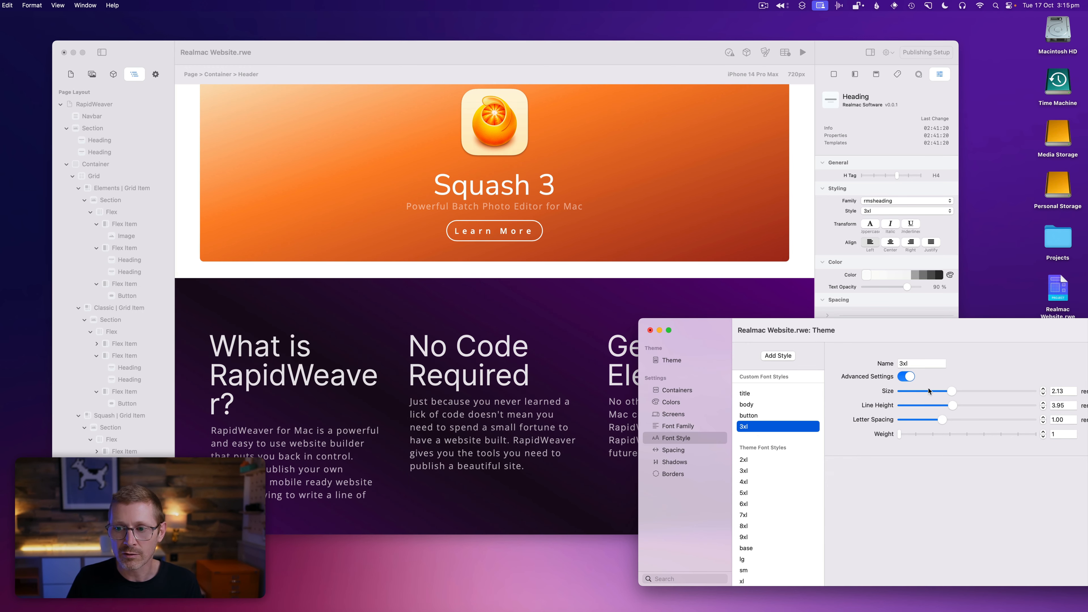
pyautogui.moveTo(928, 391); pyautogui.dragTo(886, 426)
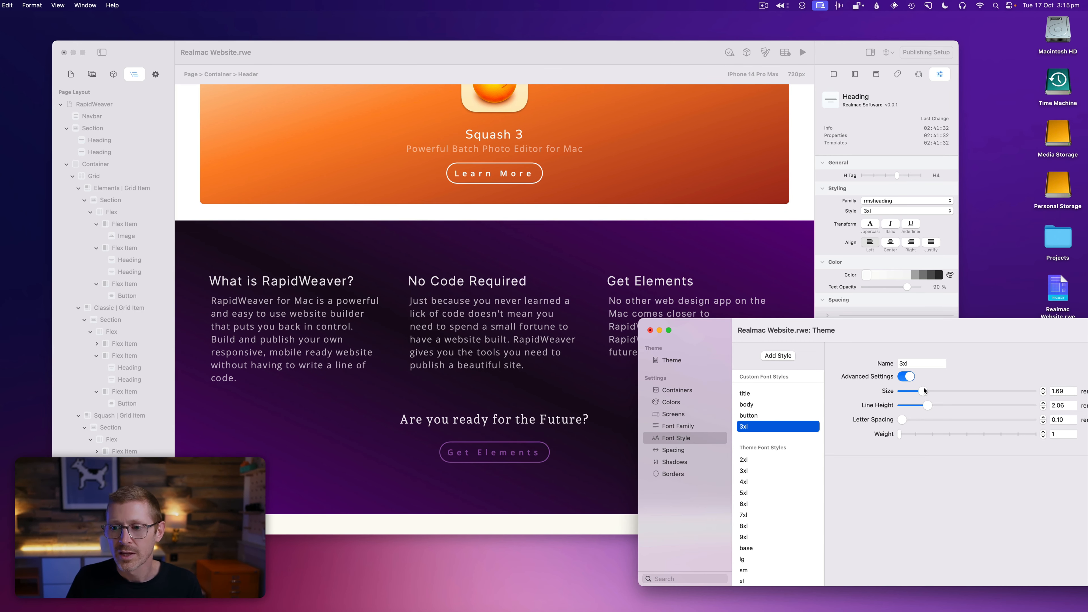
pyautogui.moveTo(923, 390); pyautogui.dragTo(928, 392)
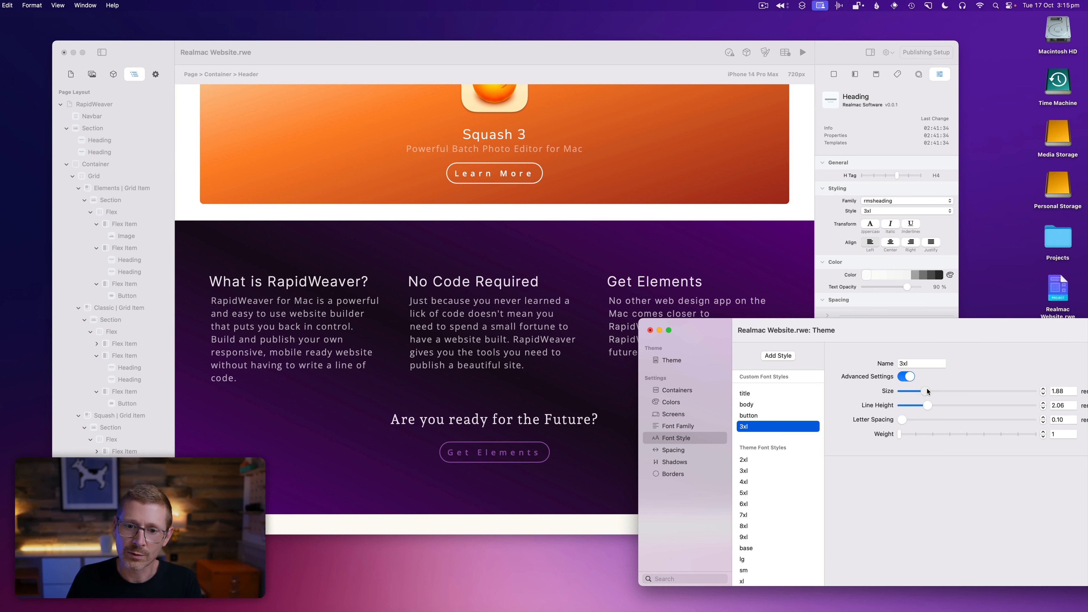
# Step: Compare the font family and style of the "No Code Required" heading with those of the "Are you ready for the Future?" heading
pyautogui.click(521, 282)
pyautogui.click(521, 282)
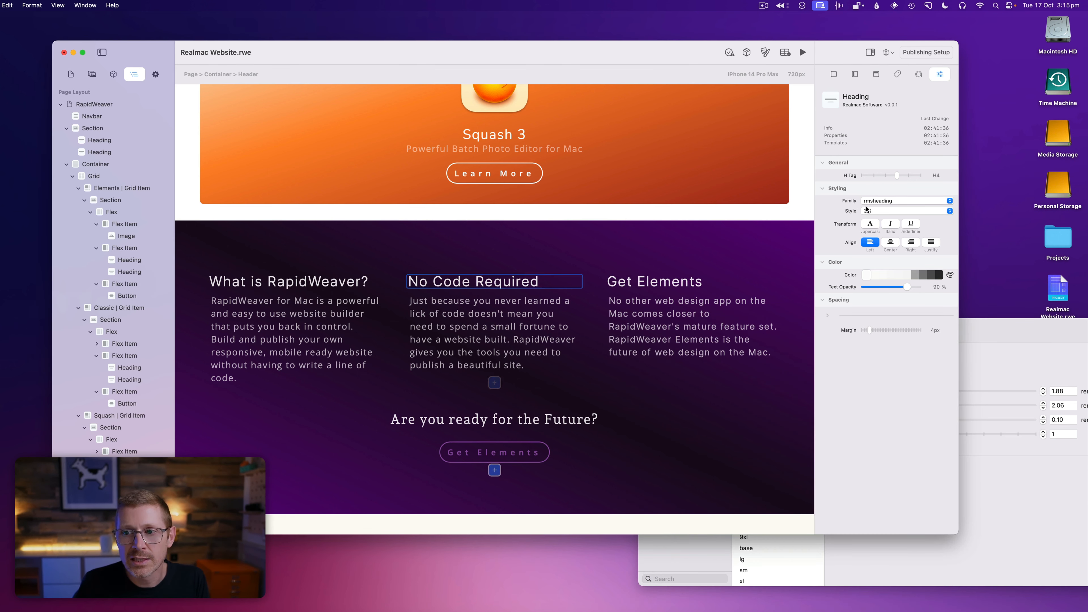
pyautogui.click(500, 422)
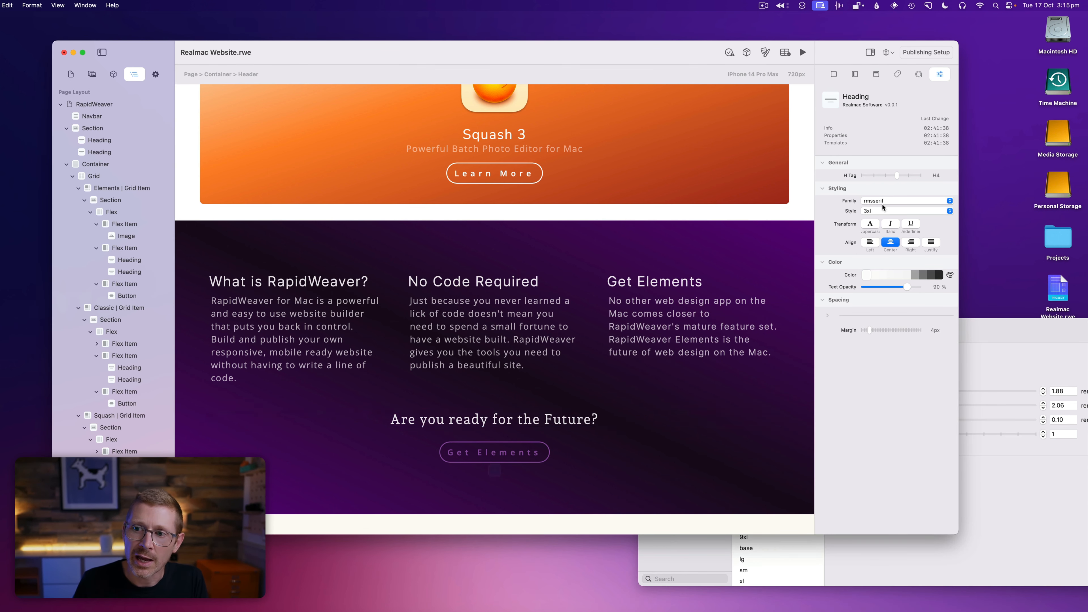
pyautogui.click(885, 201)
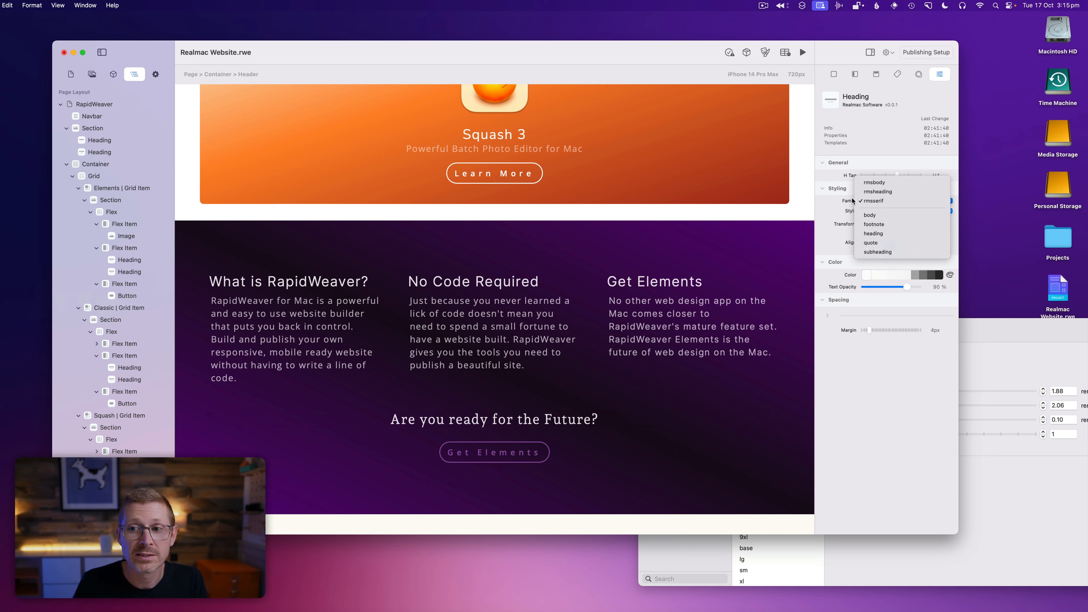
pyautogui.click(851, 201)
pyautogui.click(497, 422)
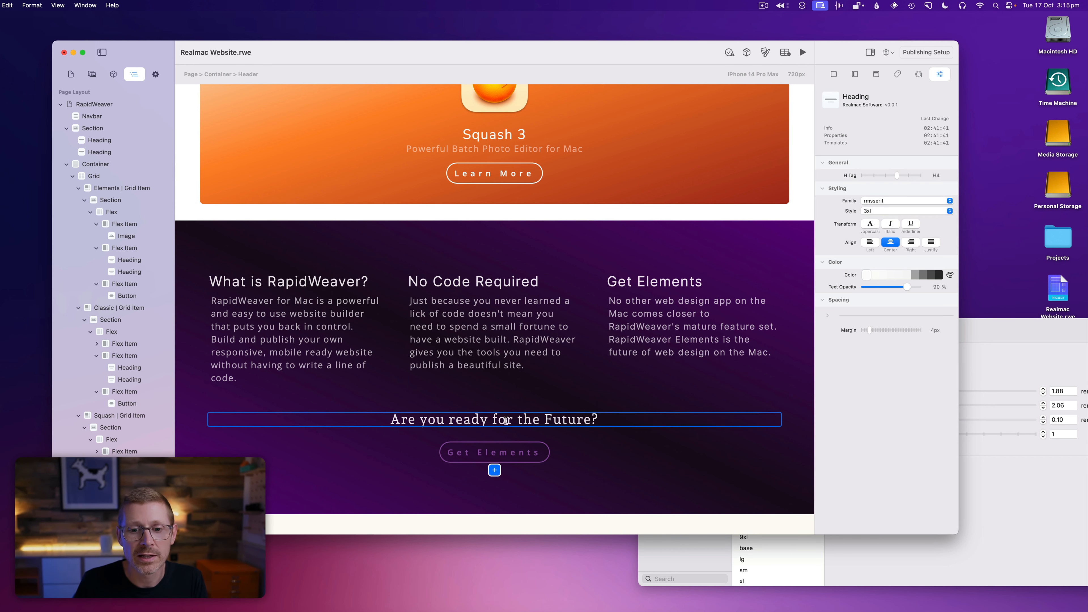
pyautogui.click(522, 275)
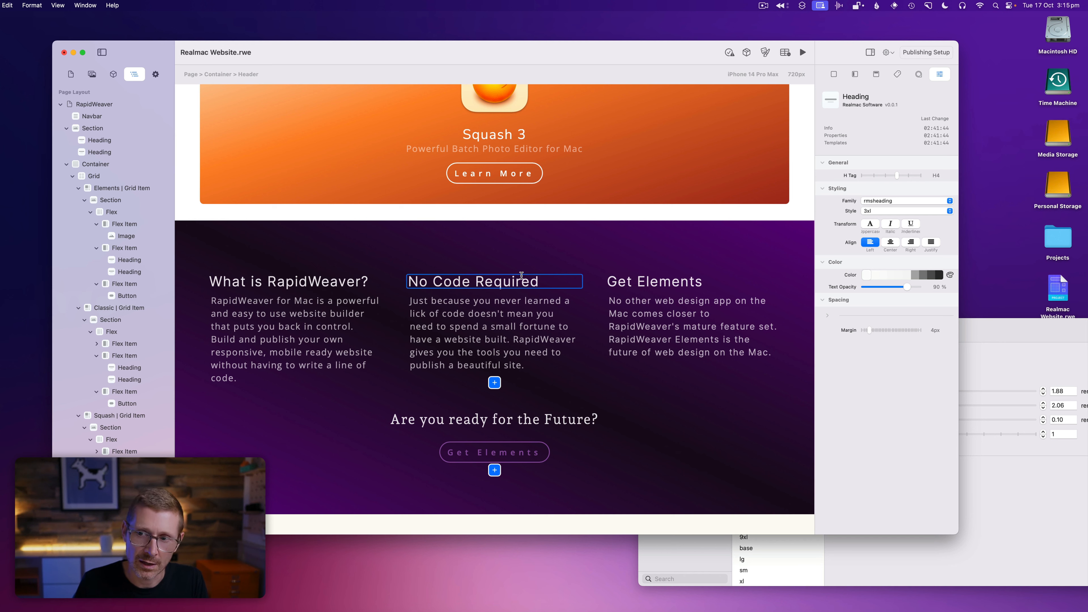
pyautogui.click(503, 420)
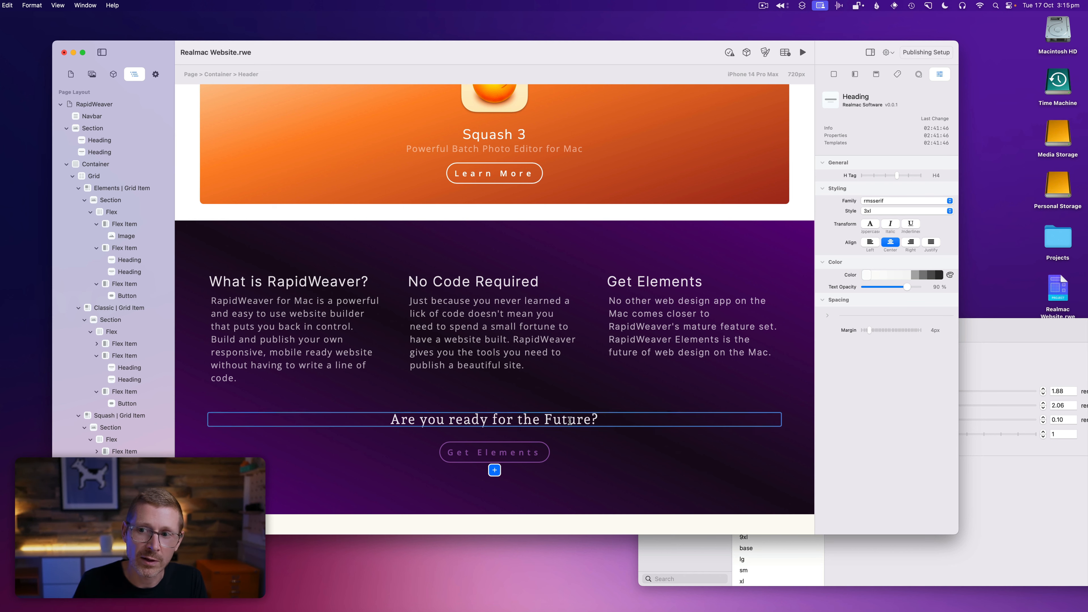
# Step: Set the custom 3xl font style's size to 1.99 rem and line height to 1.55 rem in the theme settings
pyautogui.click(983, 363)
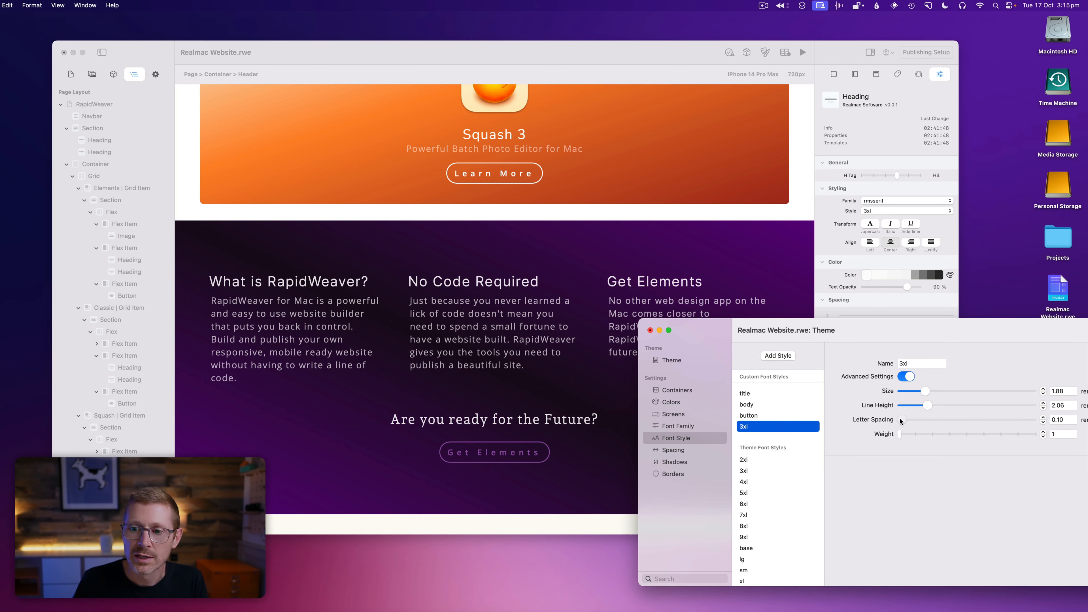
pyautogui.moveTo(900, 419); pyautogui.dragTo(926, 392)
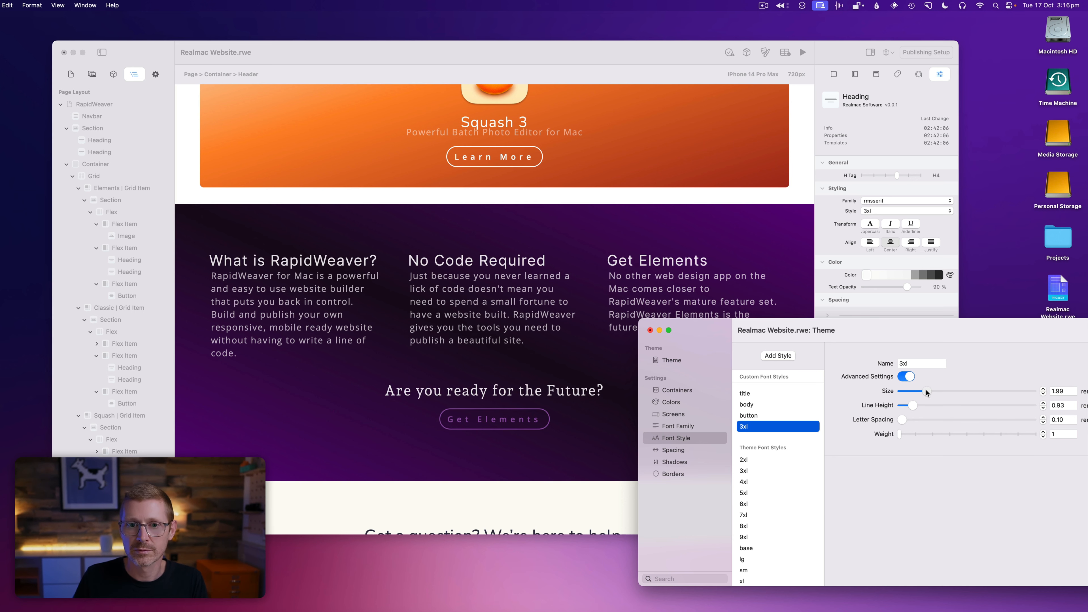
pyautogui.scroll(2, 429, 191)
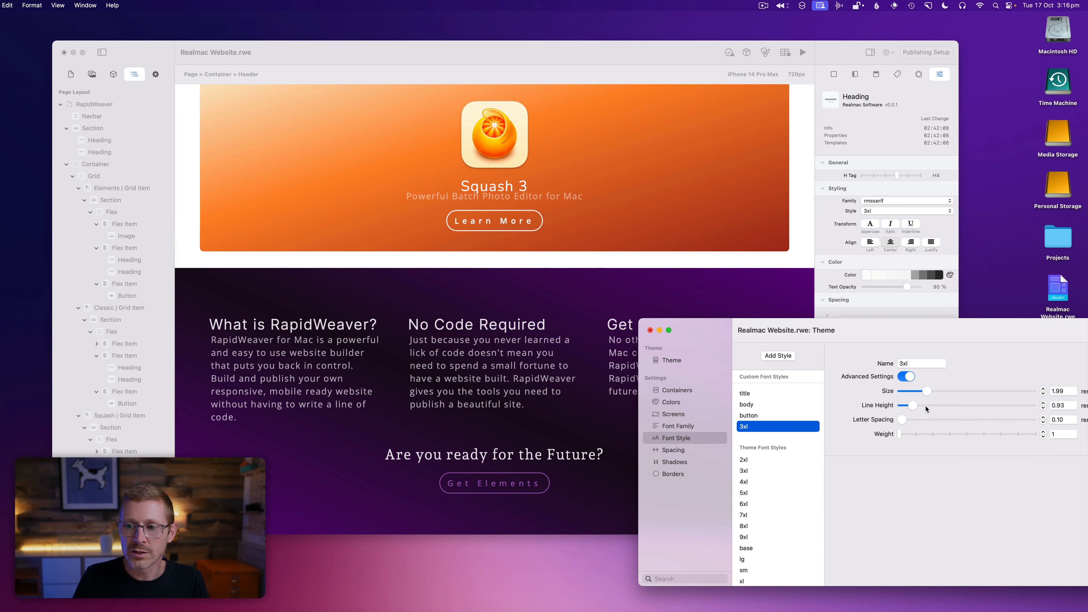
pyautogui.moveTo(913, 404); pyautogui.dragTo(921, 405)
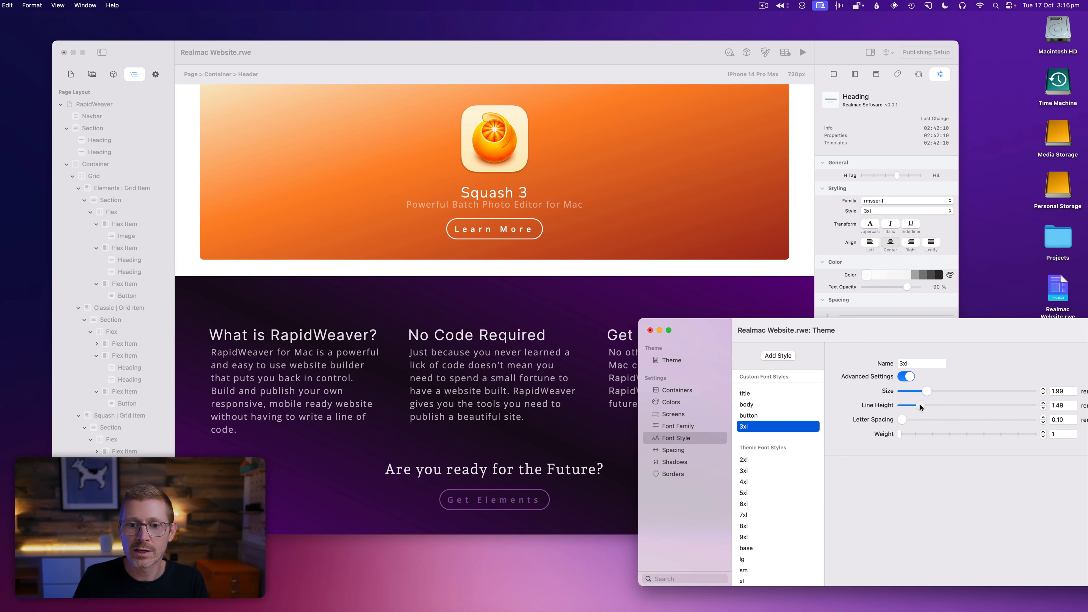
# Step: Review the font styles and font families available for the "Are you ready for the Future?" heading without changing them
pyautogui.click(555, 301)
pyautogui.click(907, 211)
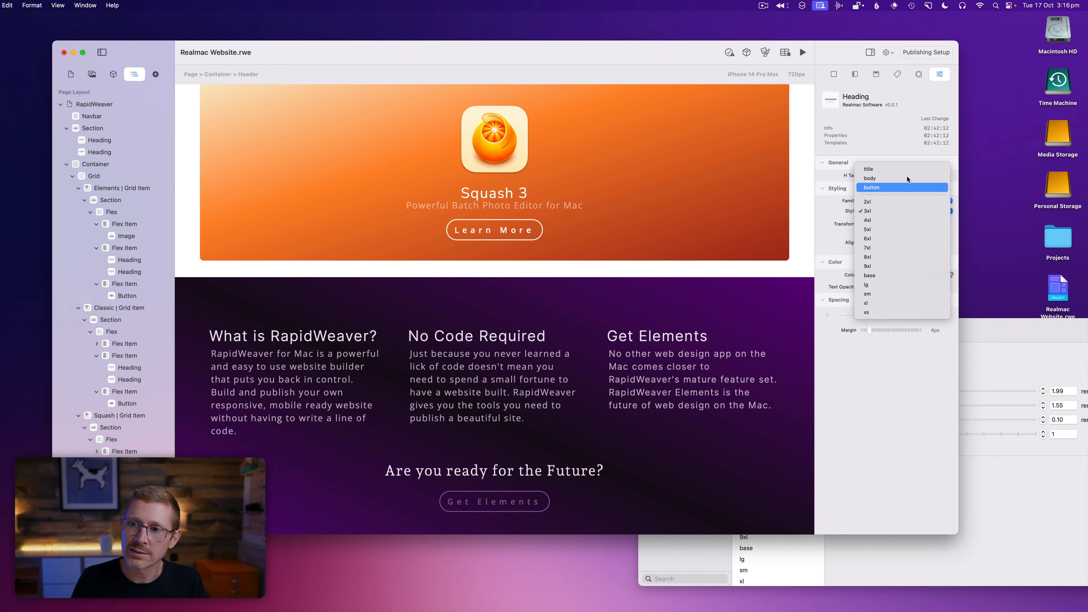
pyautogui.click(891, 188)
pyautogui.click(887, 203)
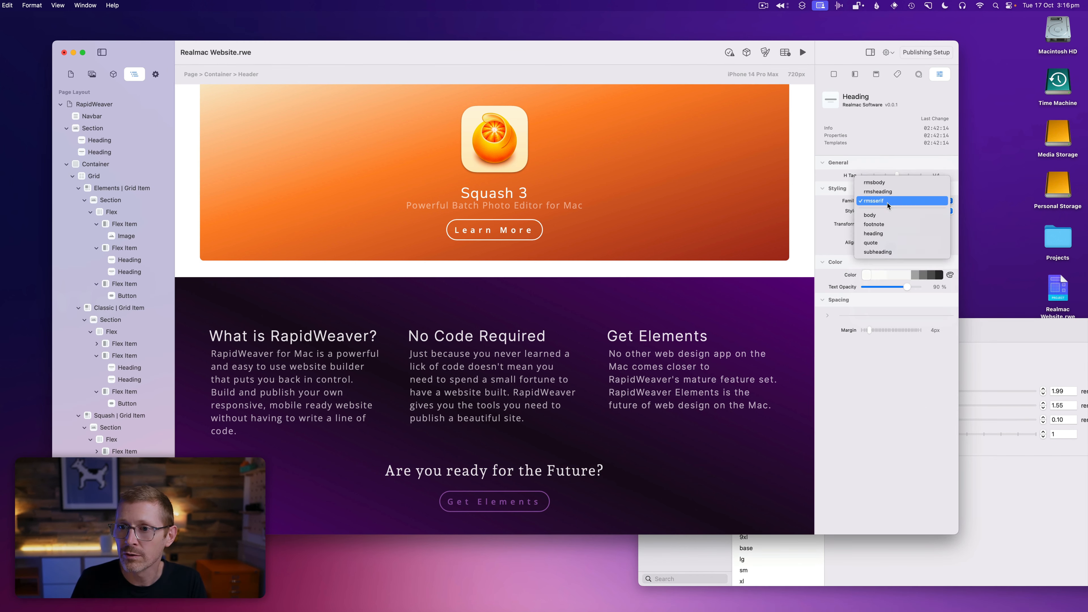
pyautogui.click(887, 135)
# Step: Filter the fonts to the Serif category and assign Alegreya SC to the custom rmsserif font family
pyautogui.click(1047, 372)
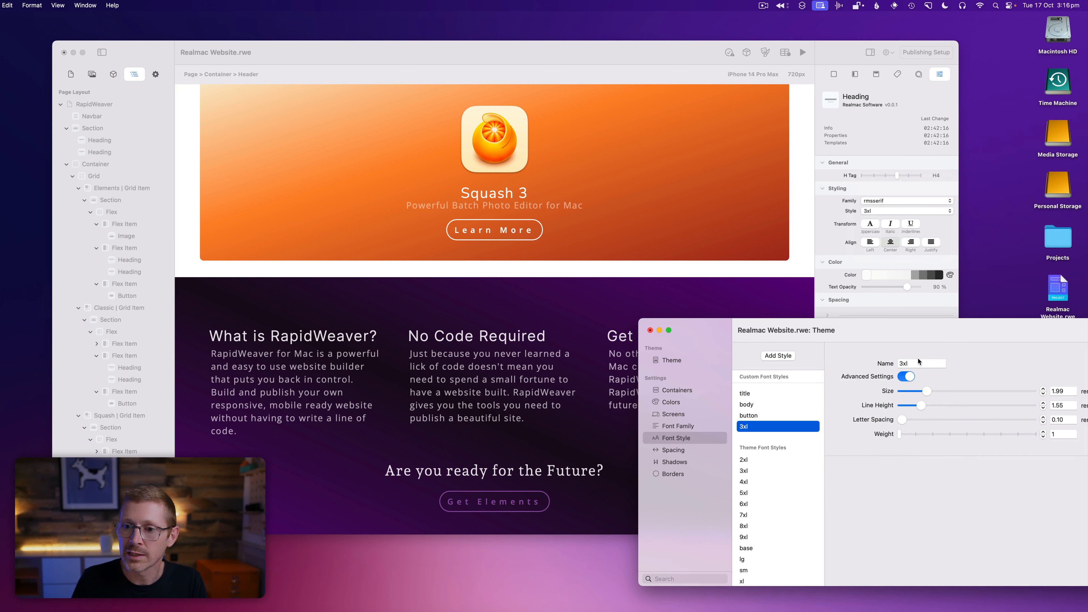
pyautogui.click(686, 426)
pyautogui.click(764, 415)
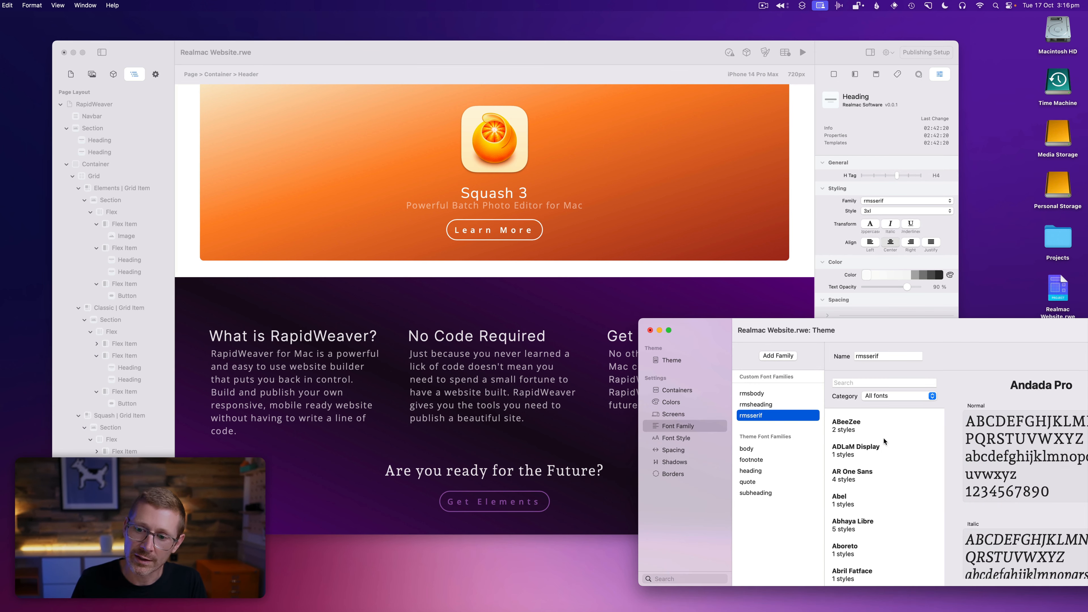
pyautogui.click(909, 398)
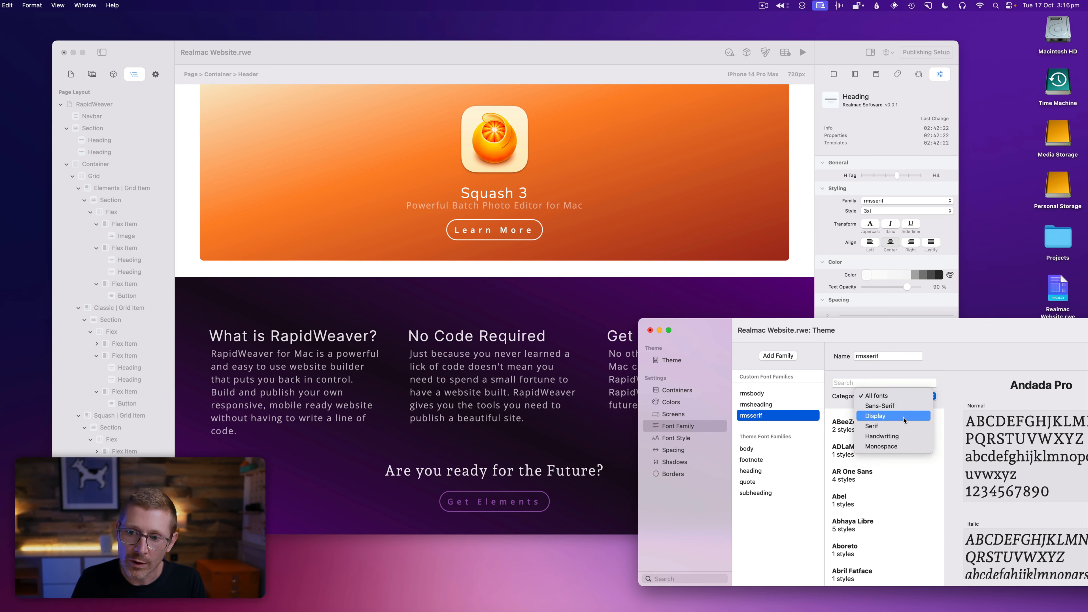
pyautogui.click(900, 426)
pyautogui.moveTo(944, 332); pyautogui.dragTo(899, 187)
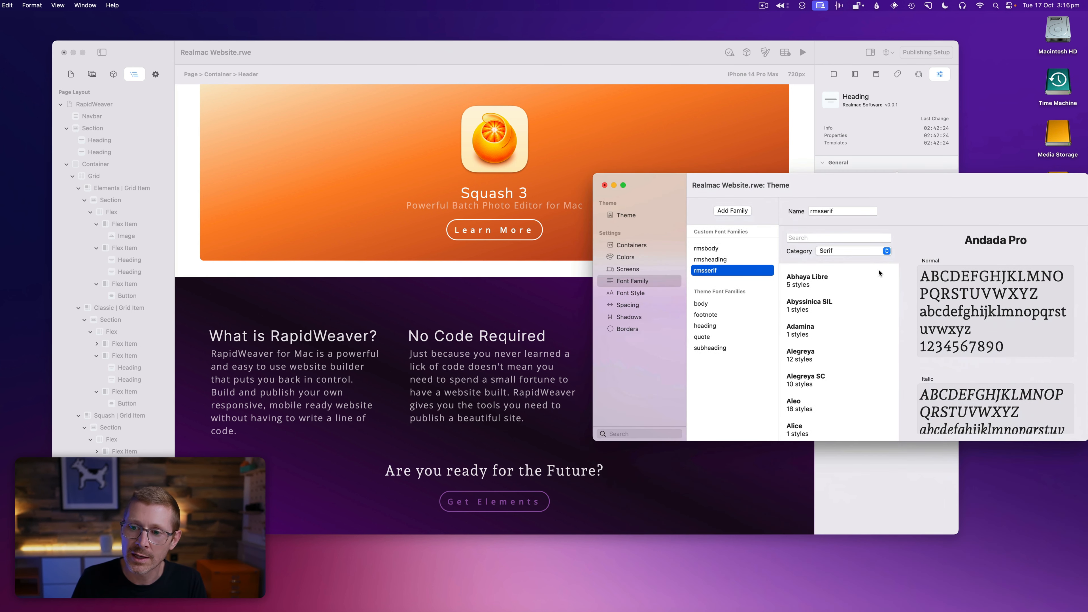
pyautogui.click(823, 281)
pyautogui.click(813, 365)
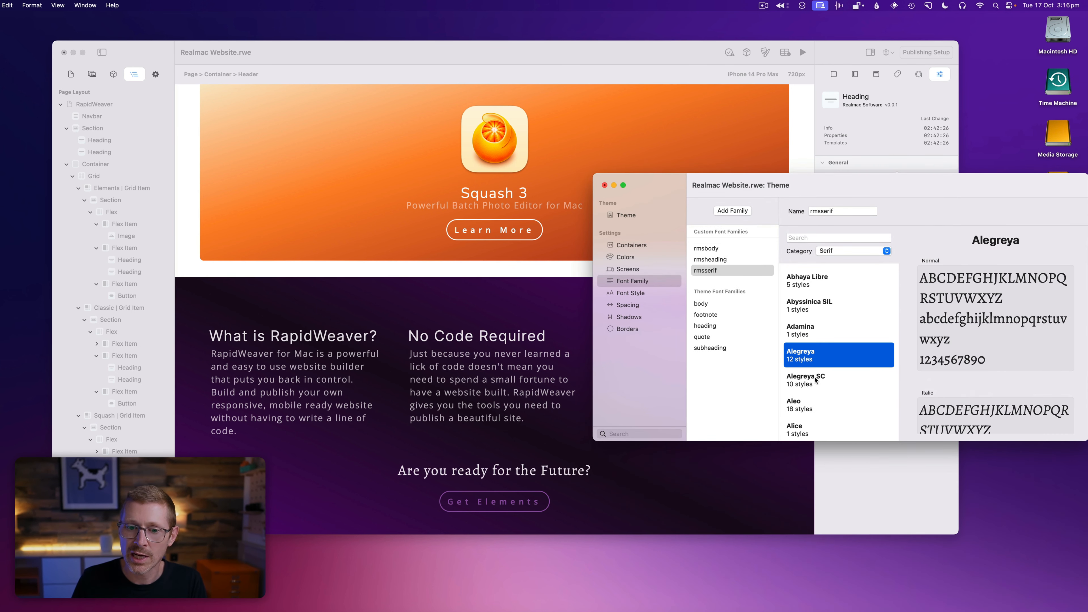
pyautogui.click(817, 385)
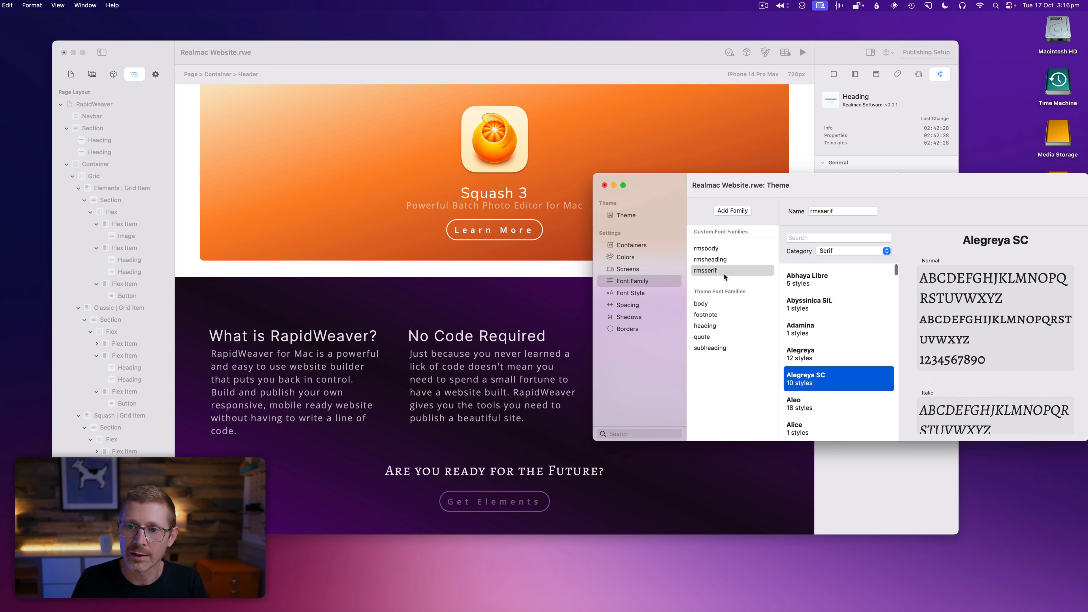
# Step: Try the serif fonts Almendra and Alice for the custom rmsheading font family
pyautogui.click(723, 260)
pyautogui.scroll(-5, 834, 389)
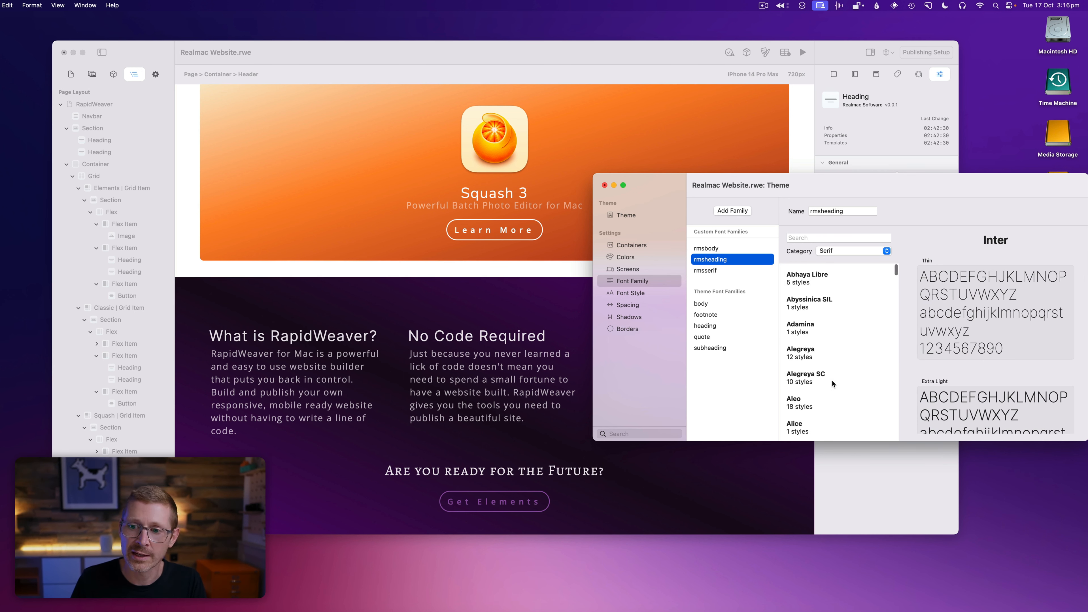
pyautogui.click(835, 379)
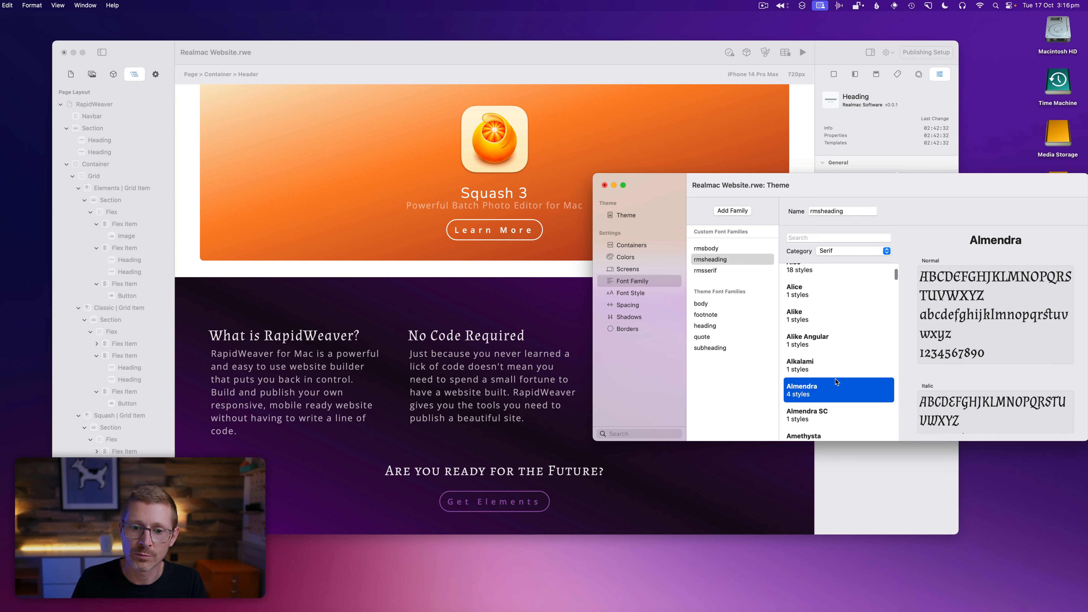
pyautogui.click(841, 348)
pyautogui.click(833, 295)
pyautogui.scroll(-4, 836, 358)
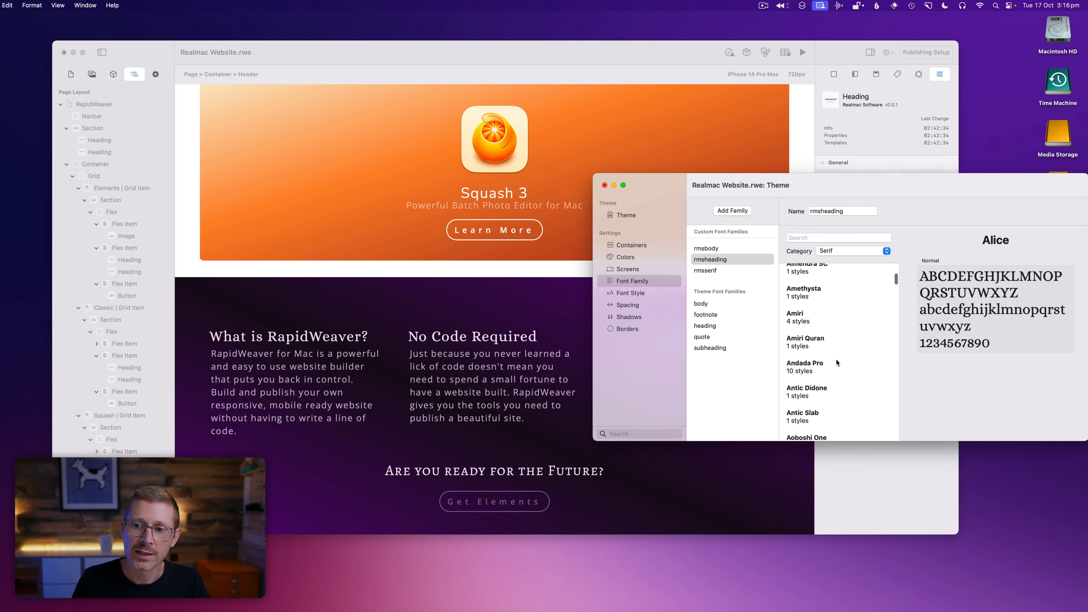
# Step: Search all font categories for "san" and assign DM Sans to the rmsheading font family
pyautogui.click(847, 252)
pyautogui.click(850, 216)
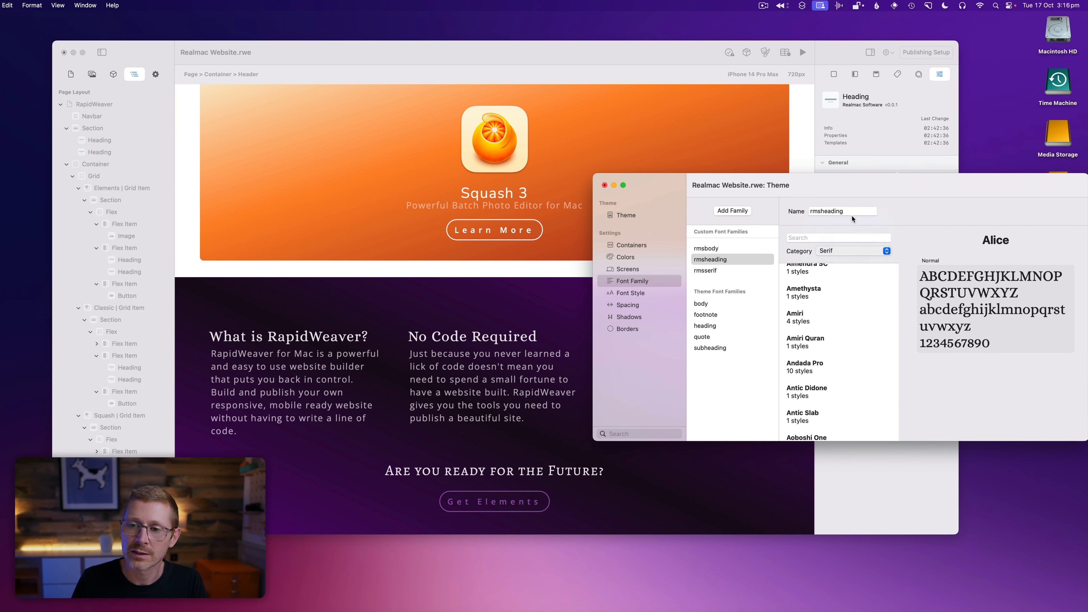
pyautogui.click(843, 237)
pyautogui.write('sans')
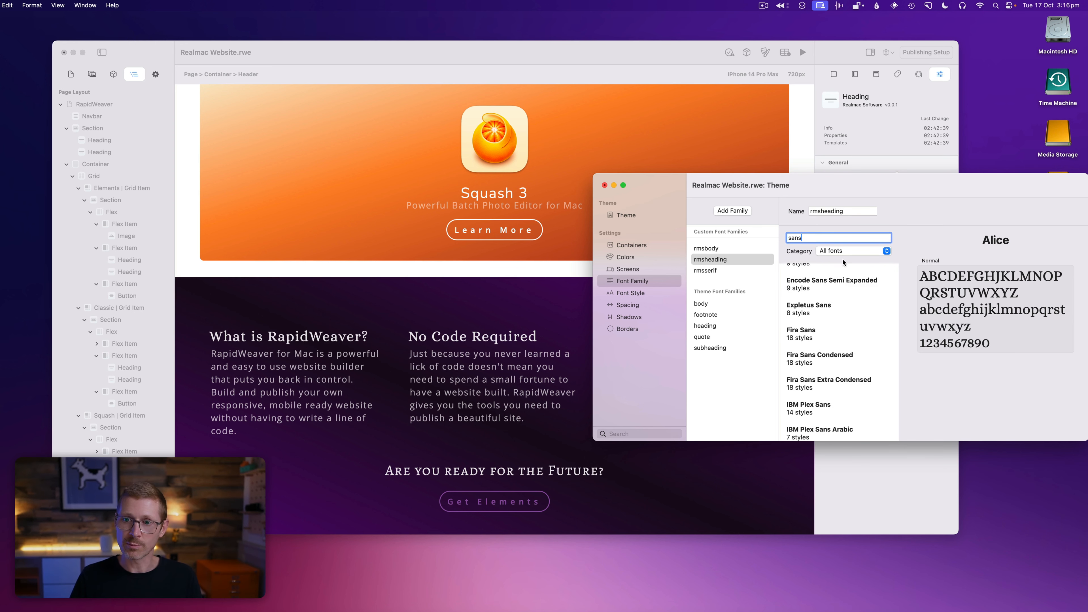
pyautogui.scroll(10, 855, 304)
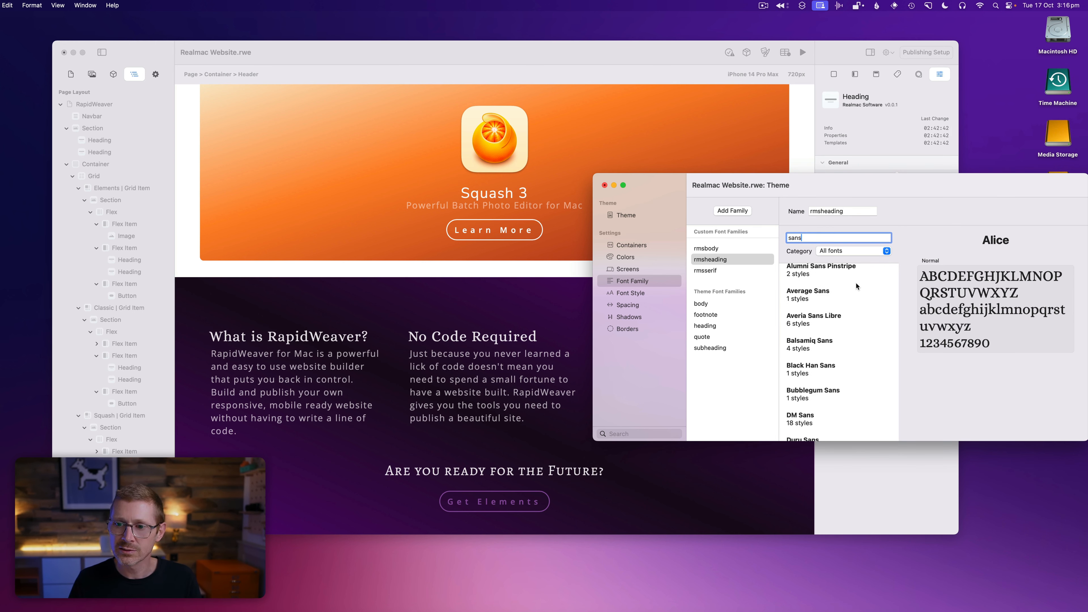
pyautogui.press('BackSpace')
pyautogui.scroll(-5, 888, 366)
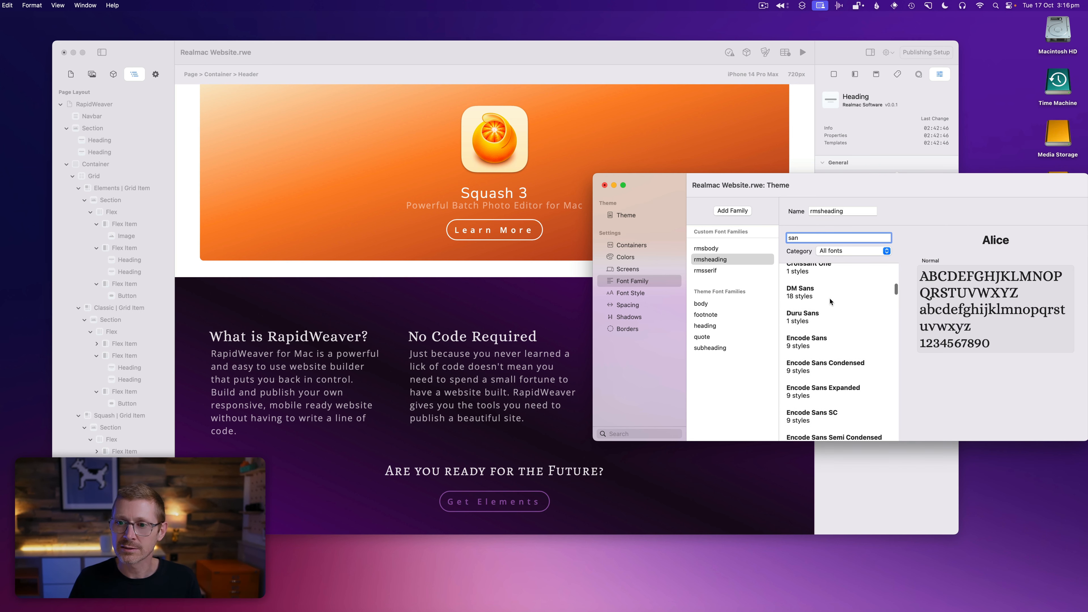
pyautogui.click(830, 299)
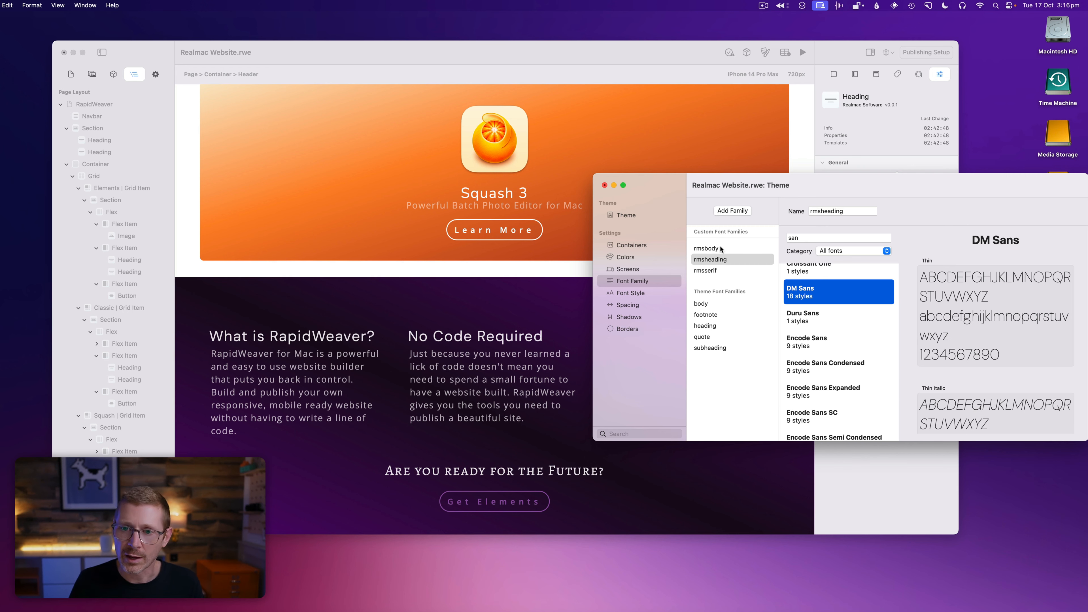
# Step: View the theme's font style list, review the restyled headings at the top of the page, and close the theme settings
pyautogui.click(645, 305)
pyautogui.click(642, 293)
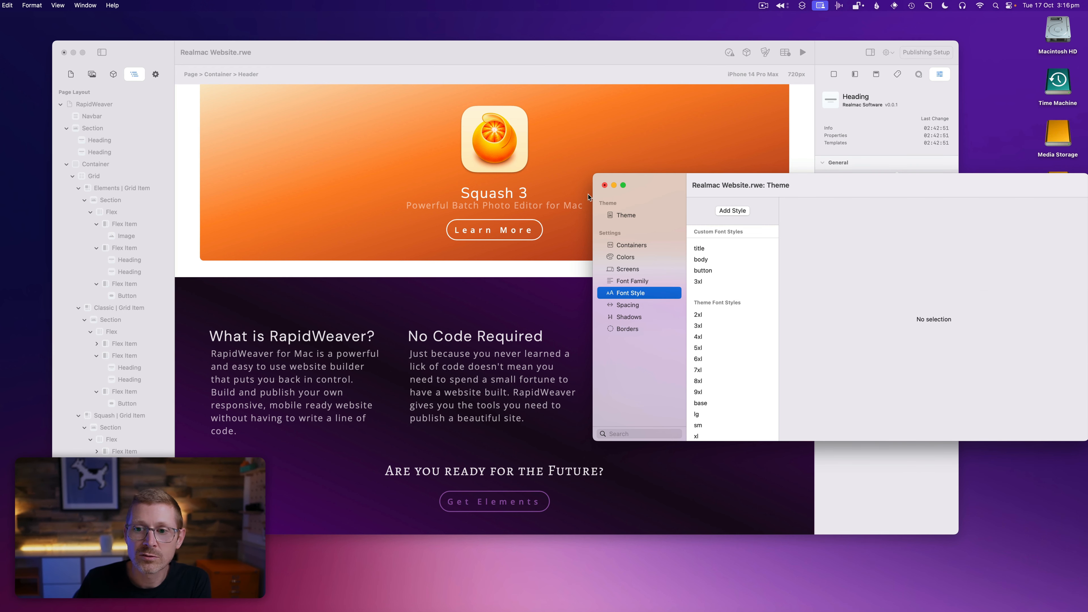
pyautogui.click(604, 185)
pyautogui.scroll(10, 619, 314)
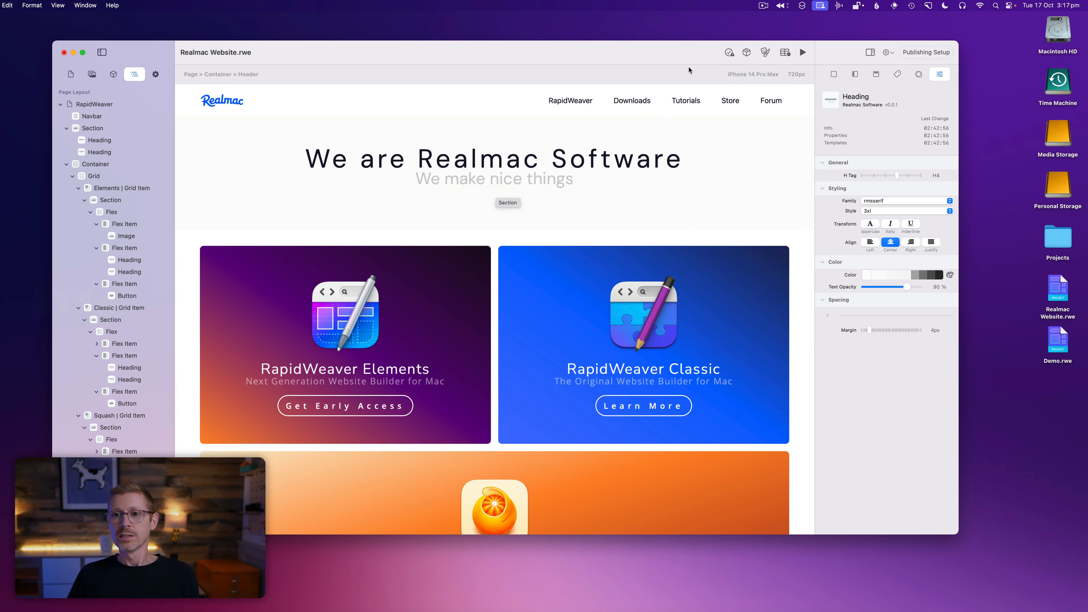
pyautogui.click(766, 52)
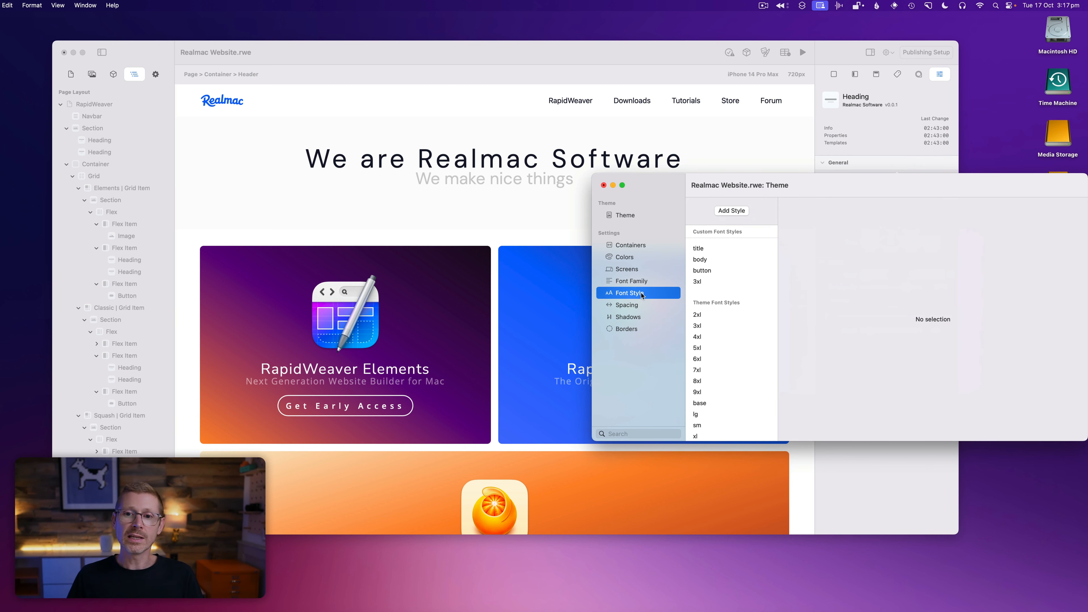
pyautogui.click(603, 185)
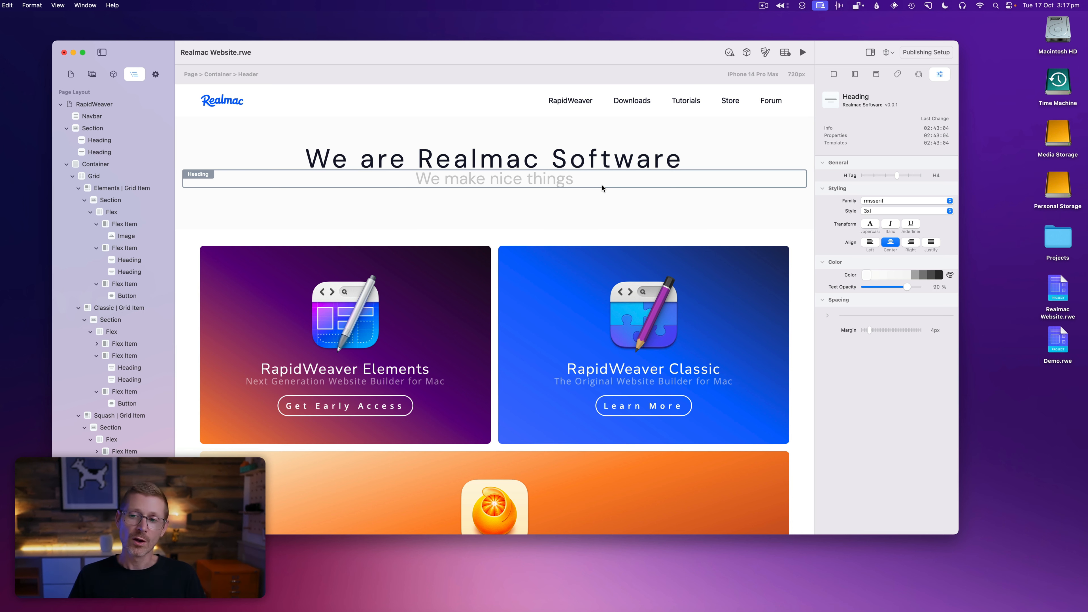